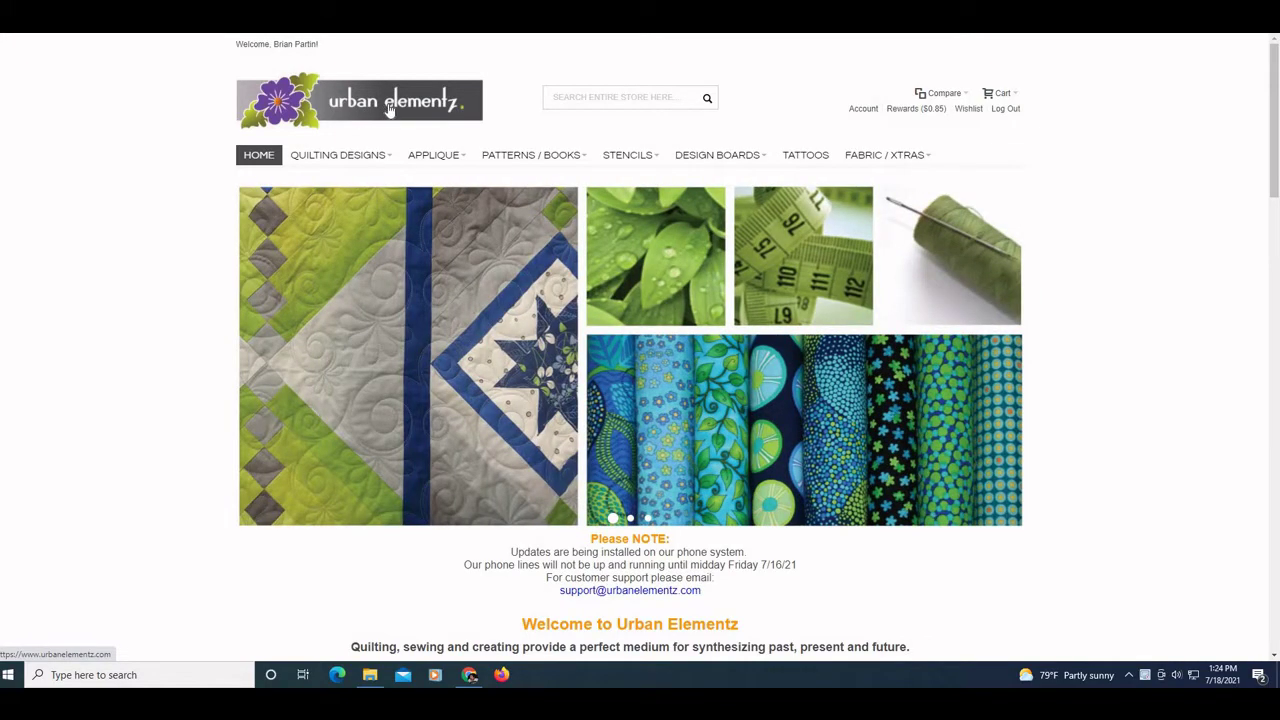
Download Feather Flurry (DIGITAL) from the account's downloadable products and open the resulting feather-flurry.zip archive.
mouse_move(880, 155)
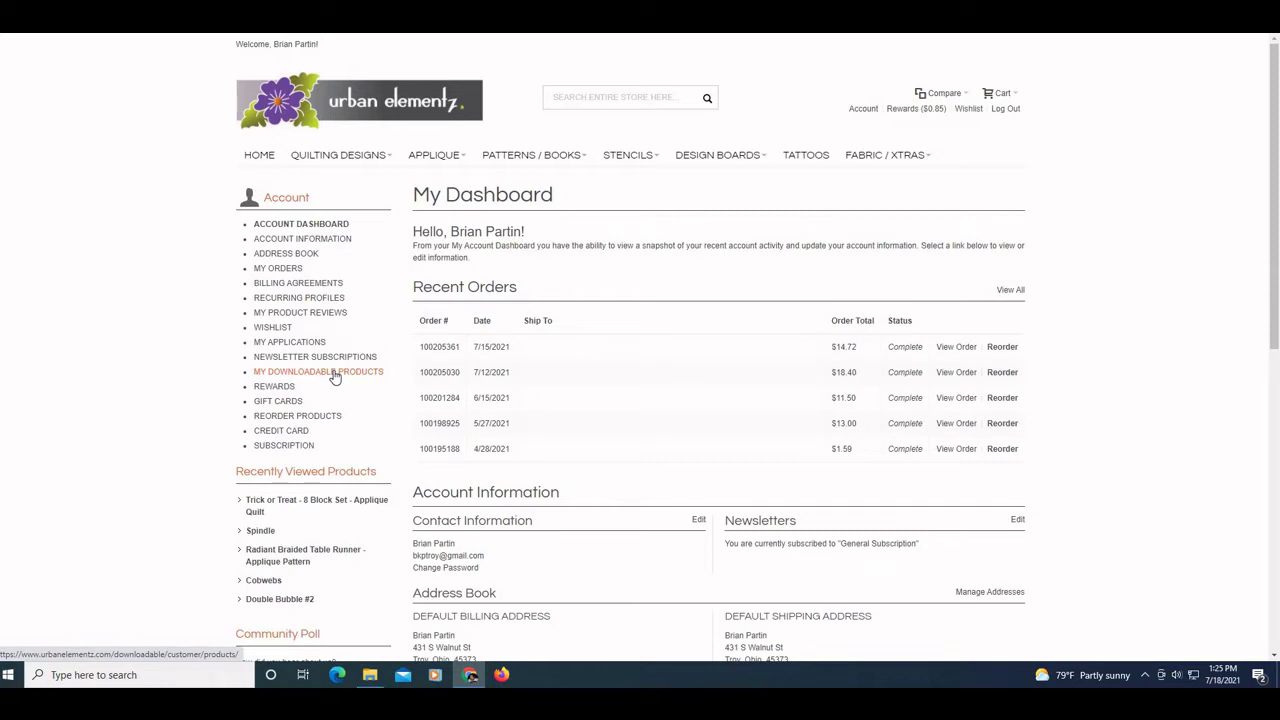
left_click(335, 372)
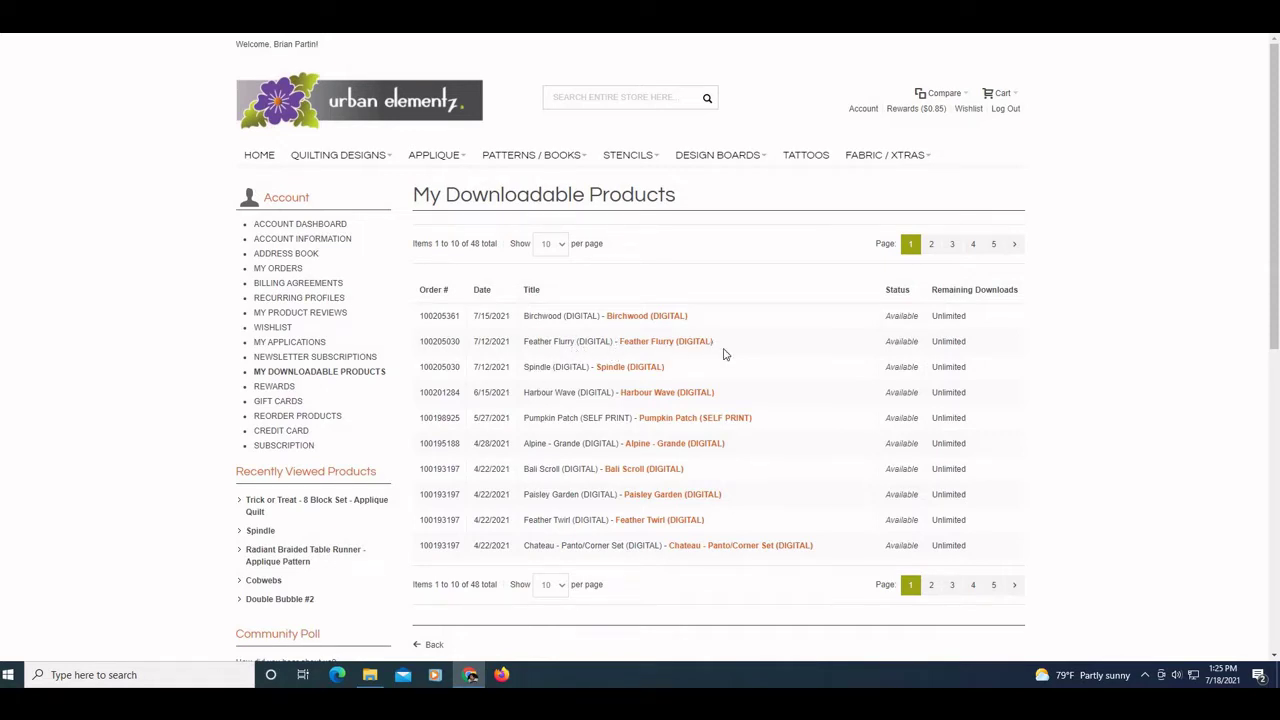
left_click(665, 347)
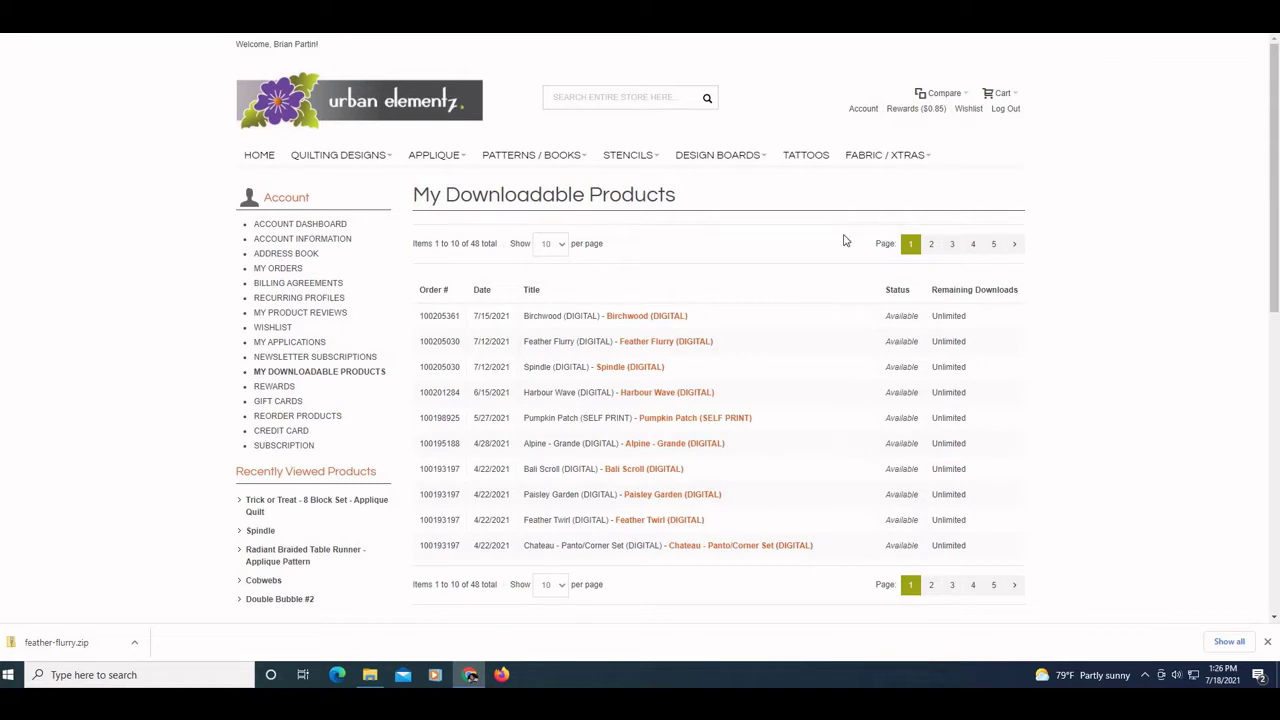
left_click(47, 650)
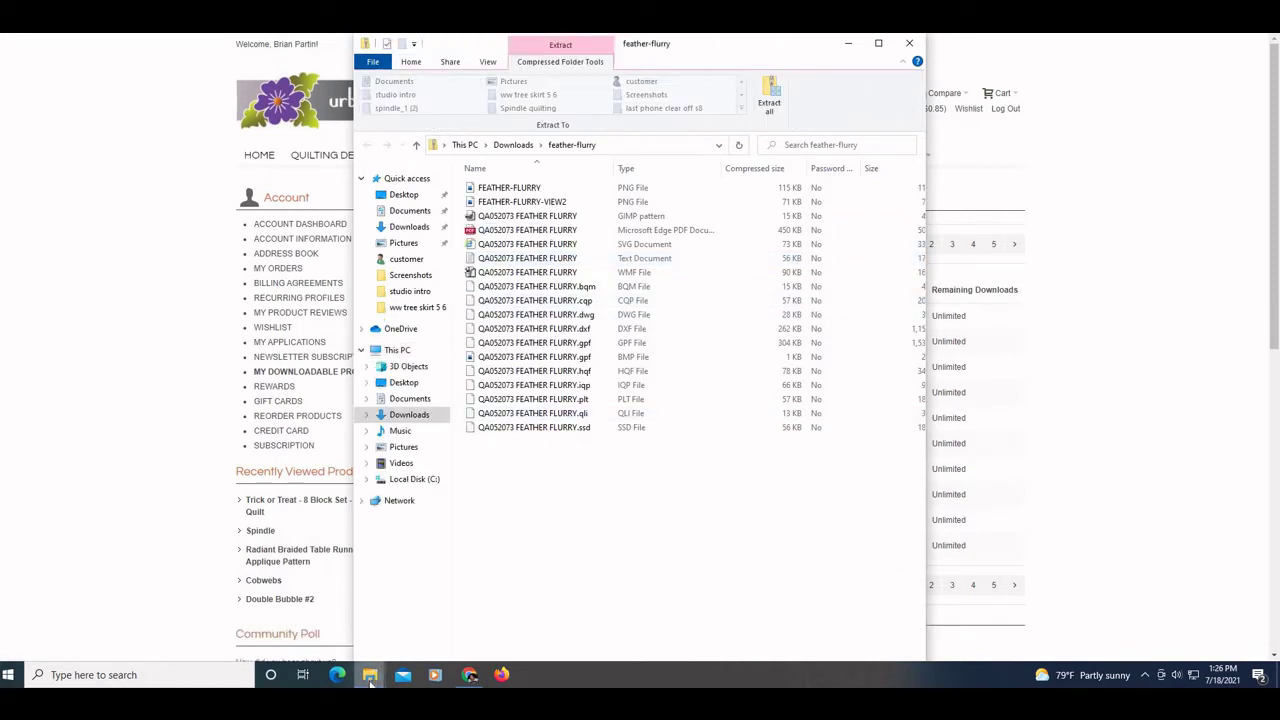
View the QA052073 FEATHER FLURRY PDF from the archive to check the pattern's recommended height.
mouse_move(370, 679)
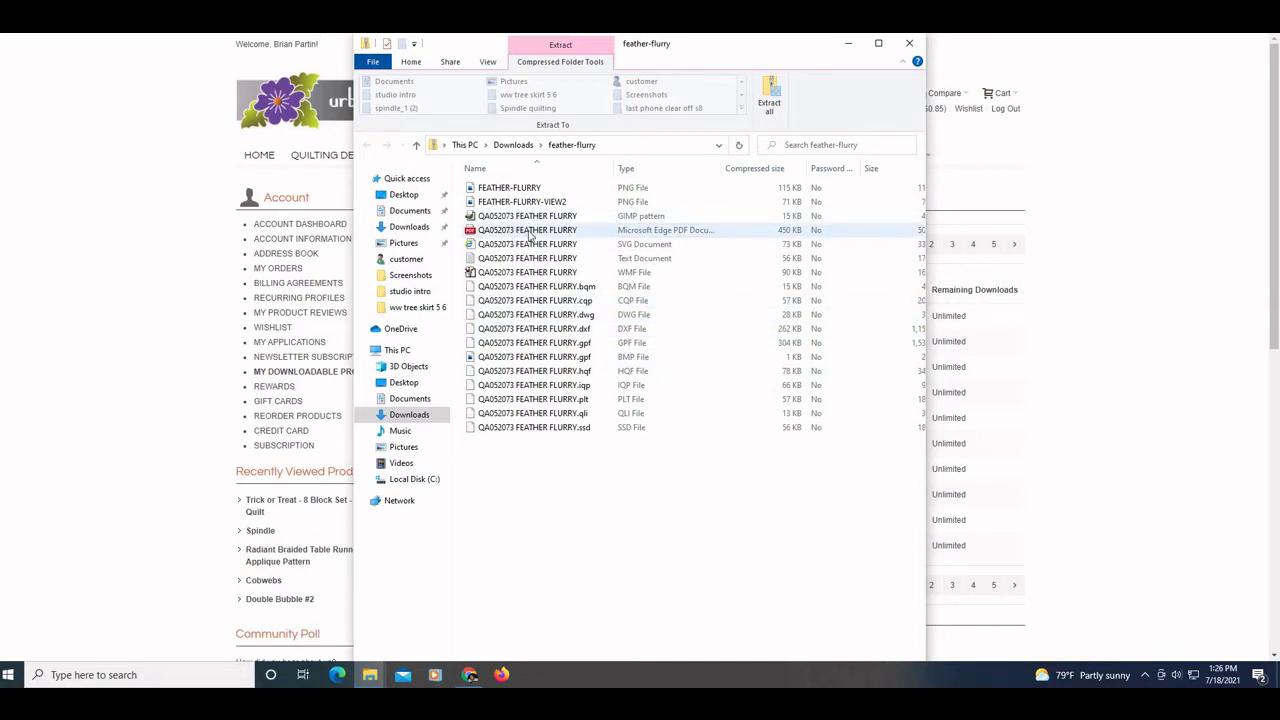
left_click(620, 233)
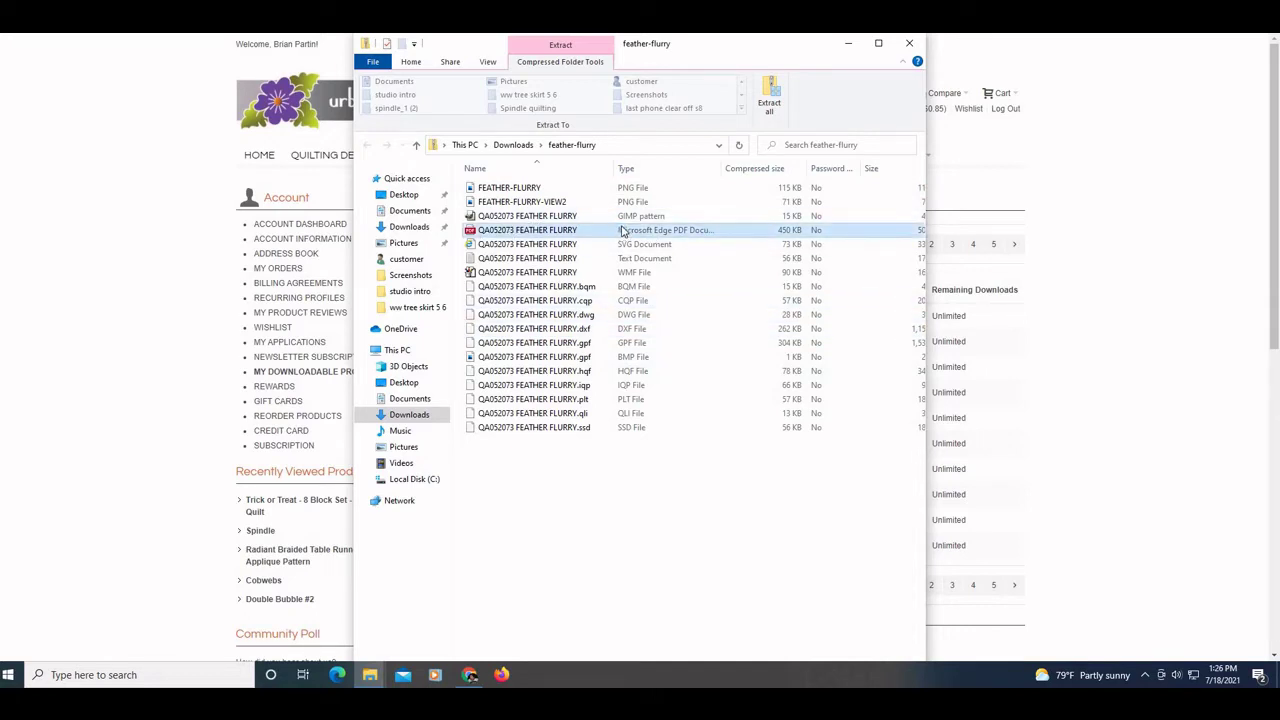
double_click(620, 232)
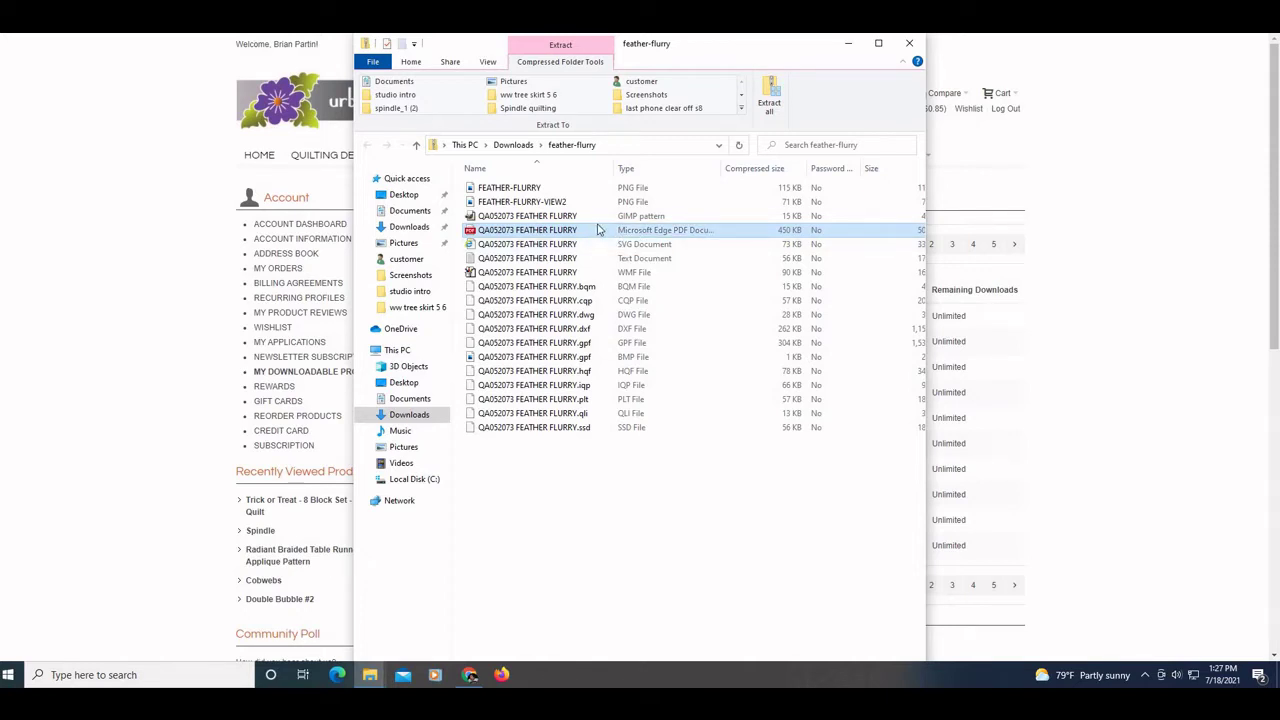
double_click(581, 230)
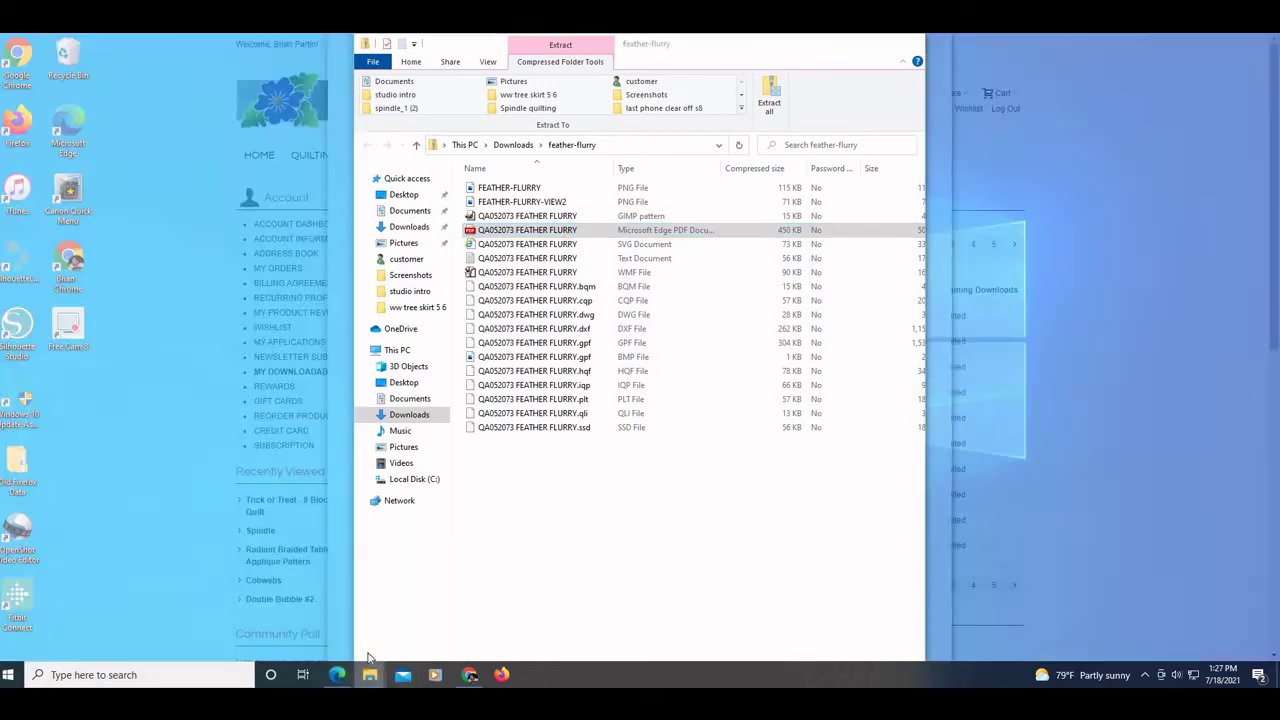
left_click(380, 636)
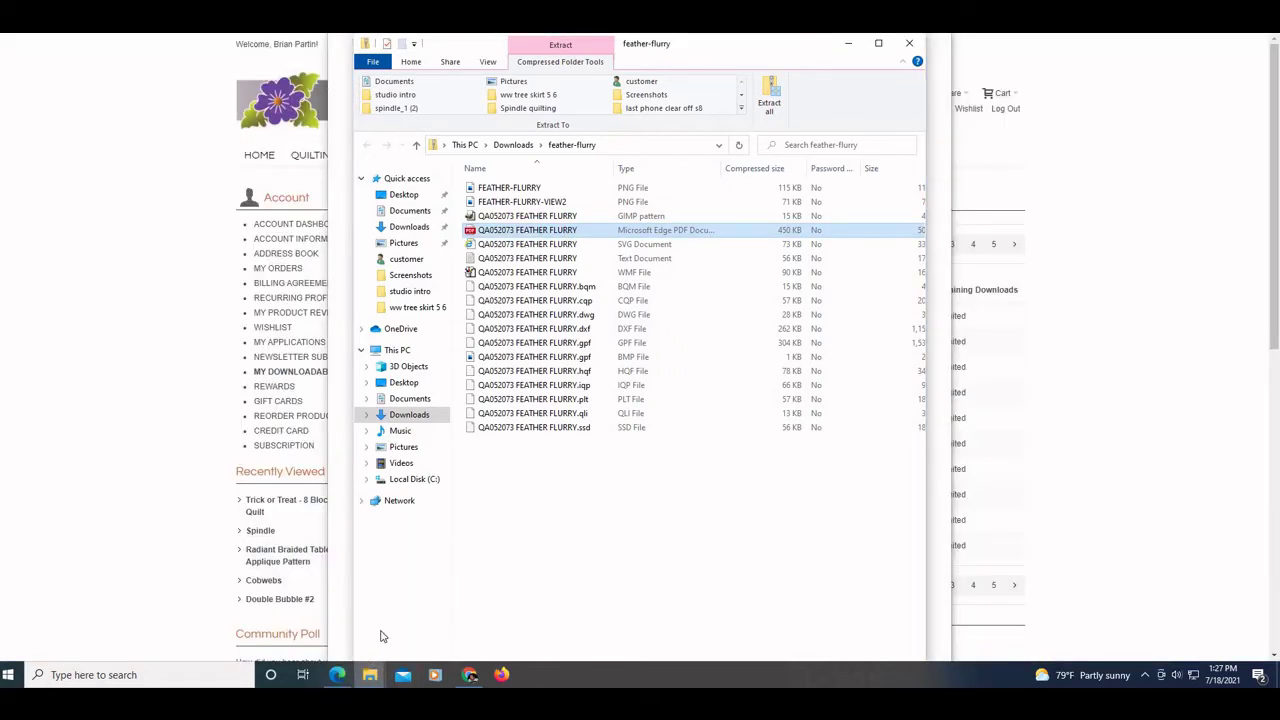
left_click(942, 65)
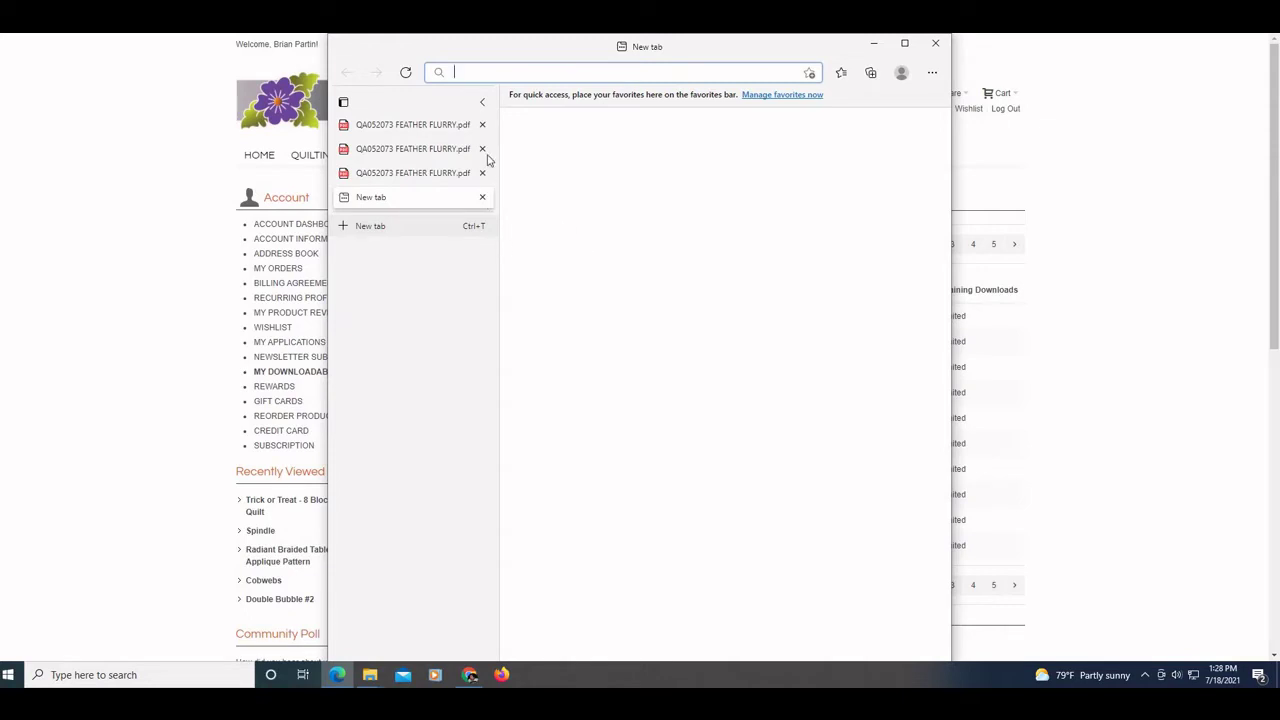
left_click(443, 126)
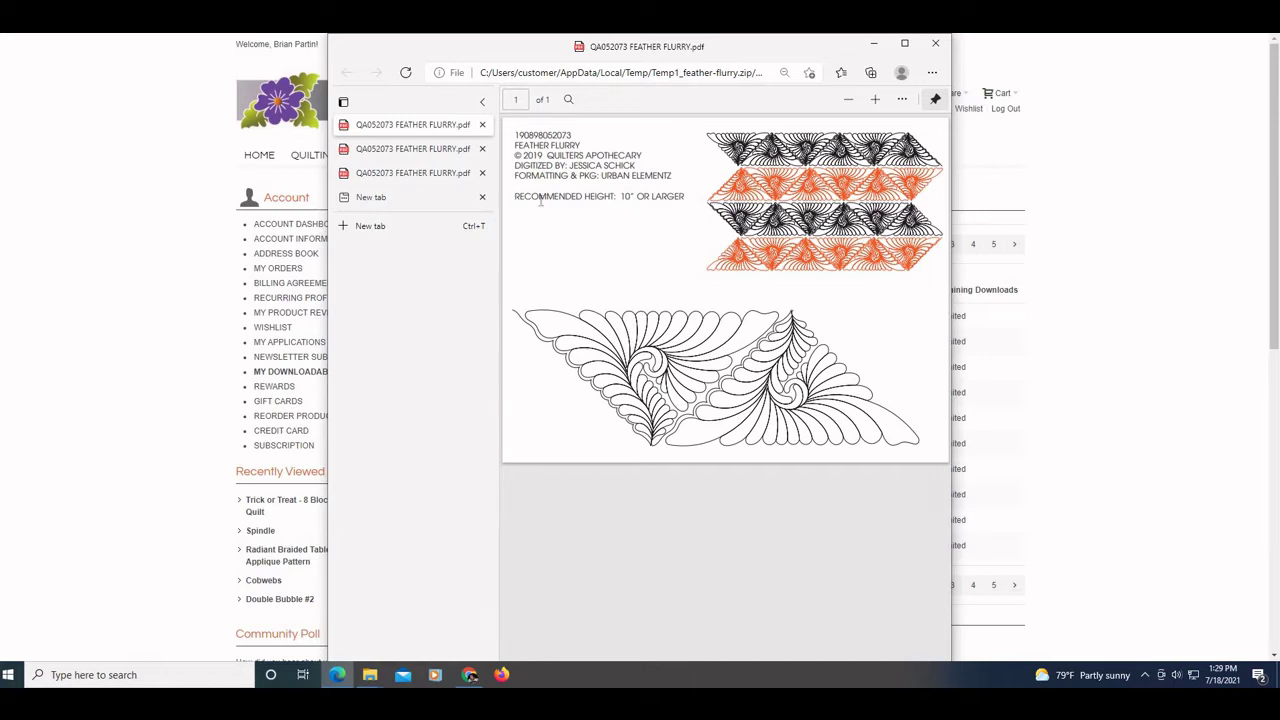
left_click(936, 52)
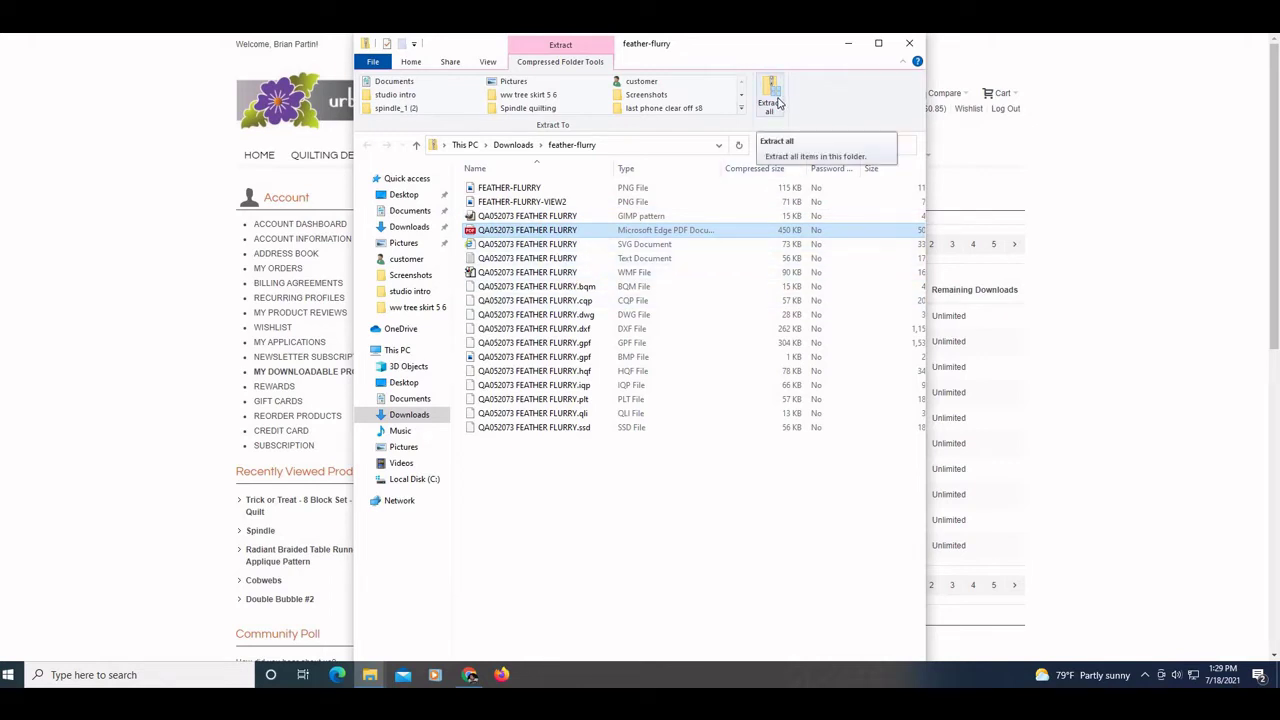
Extract the whole archive to the feather-flurry folder in Downloads and copy the extracted QA052073 FEATHER FLURRY.iqp file.
left_click(778, 102)
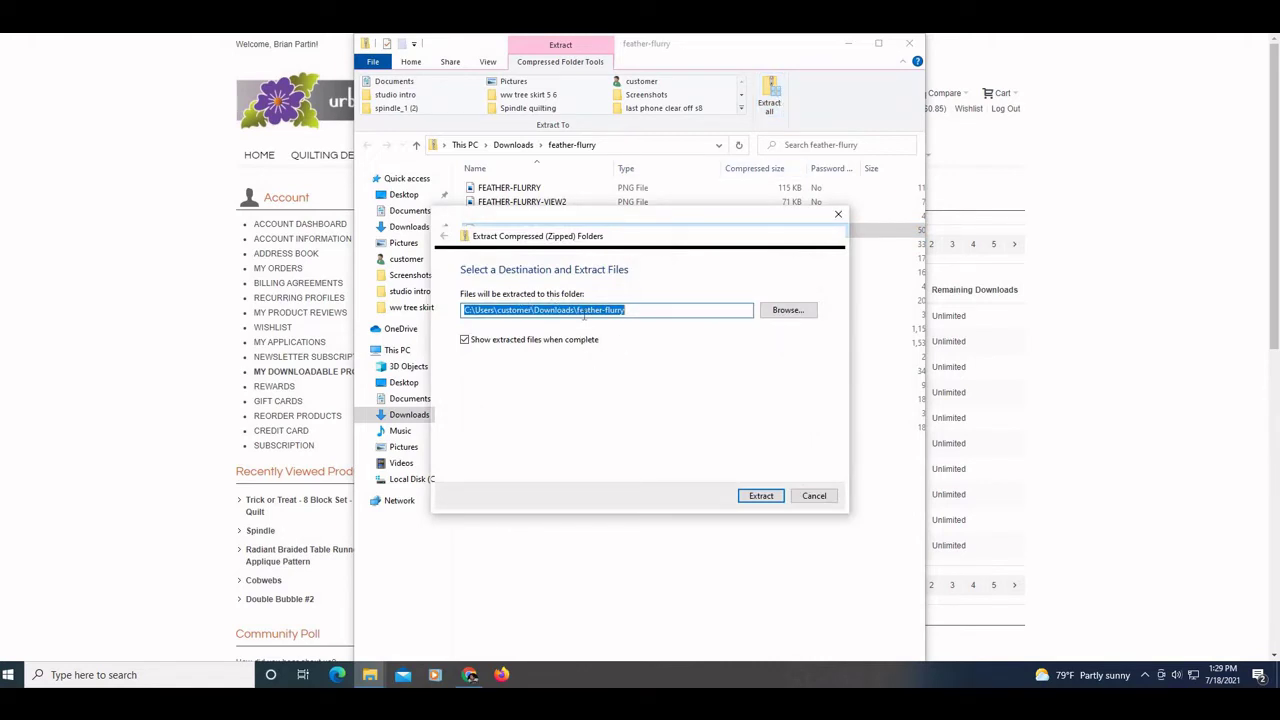
left_click(752, 497)
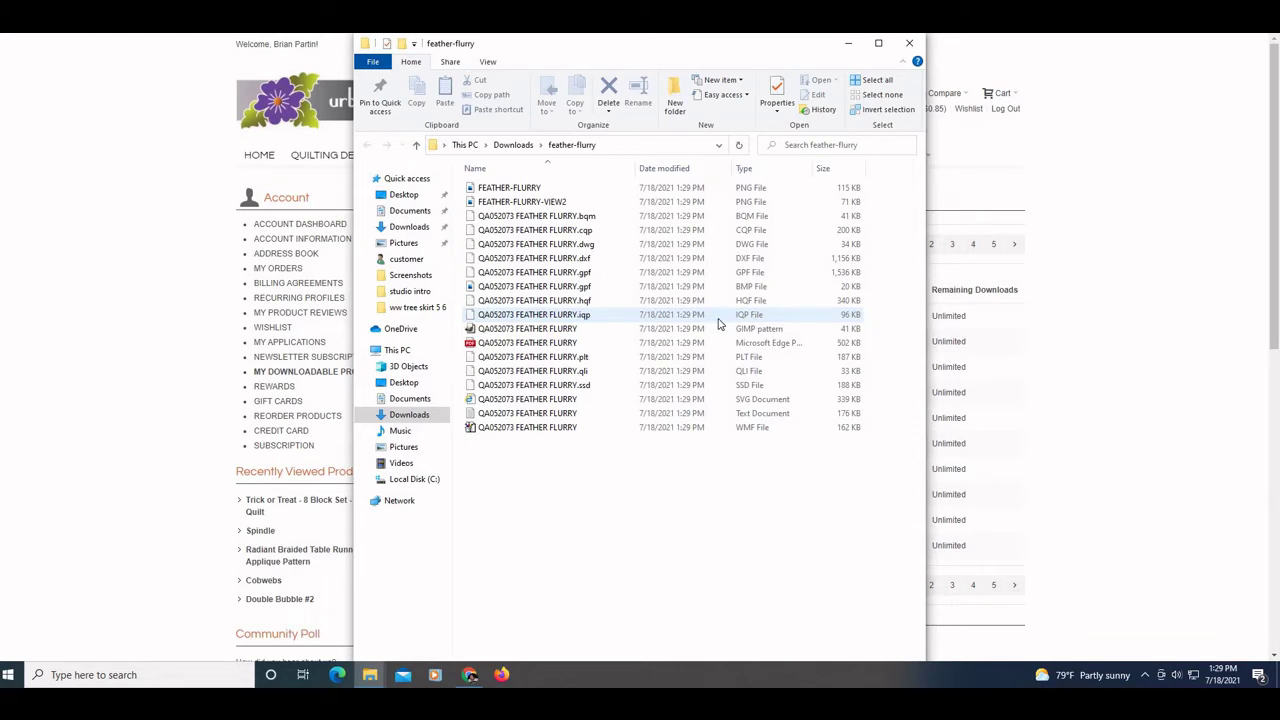
left_click(588, 316)
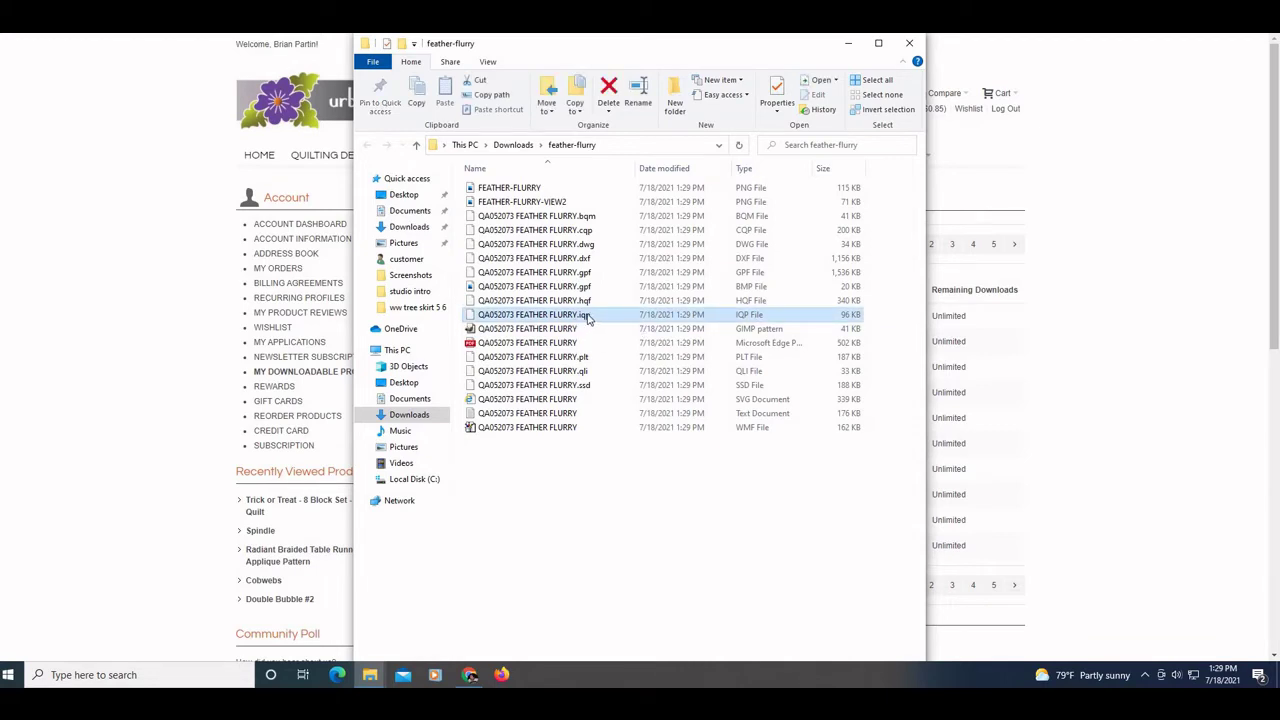
double_click(589, 315)
right_click(591, 316)
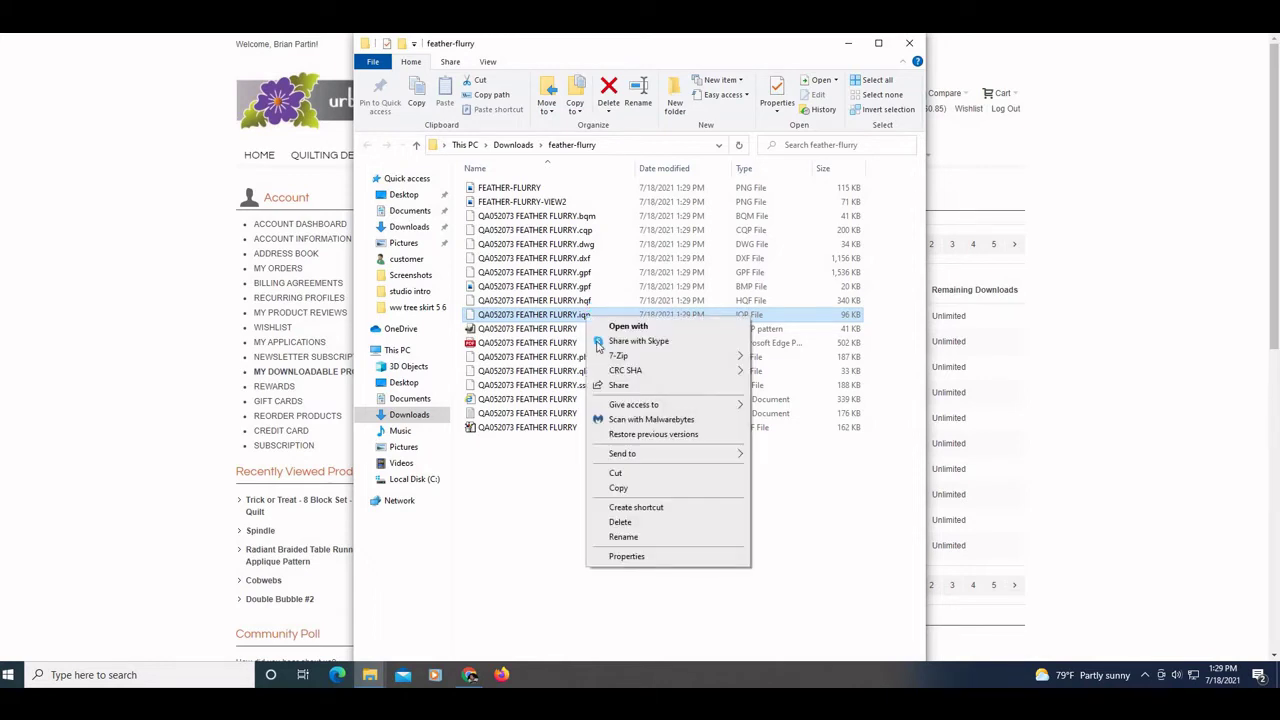
left_click(616, 488)
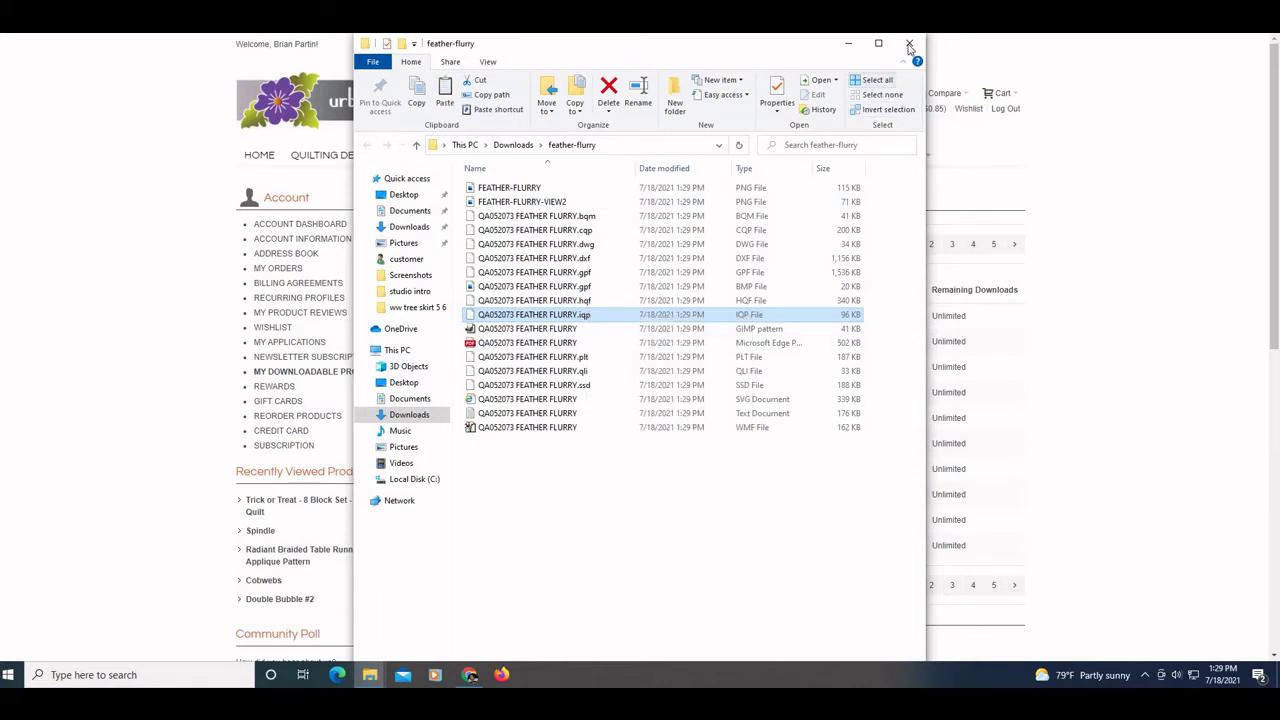
Paste the copied .iqp file into the feather flurry folder in Pictures and open that folder.
left_click(405, 244)
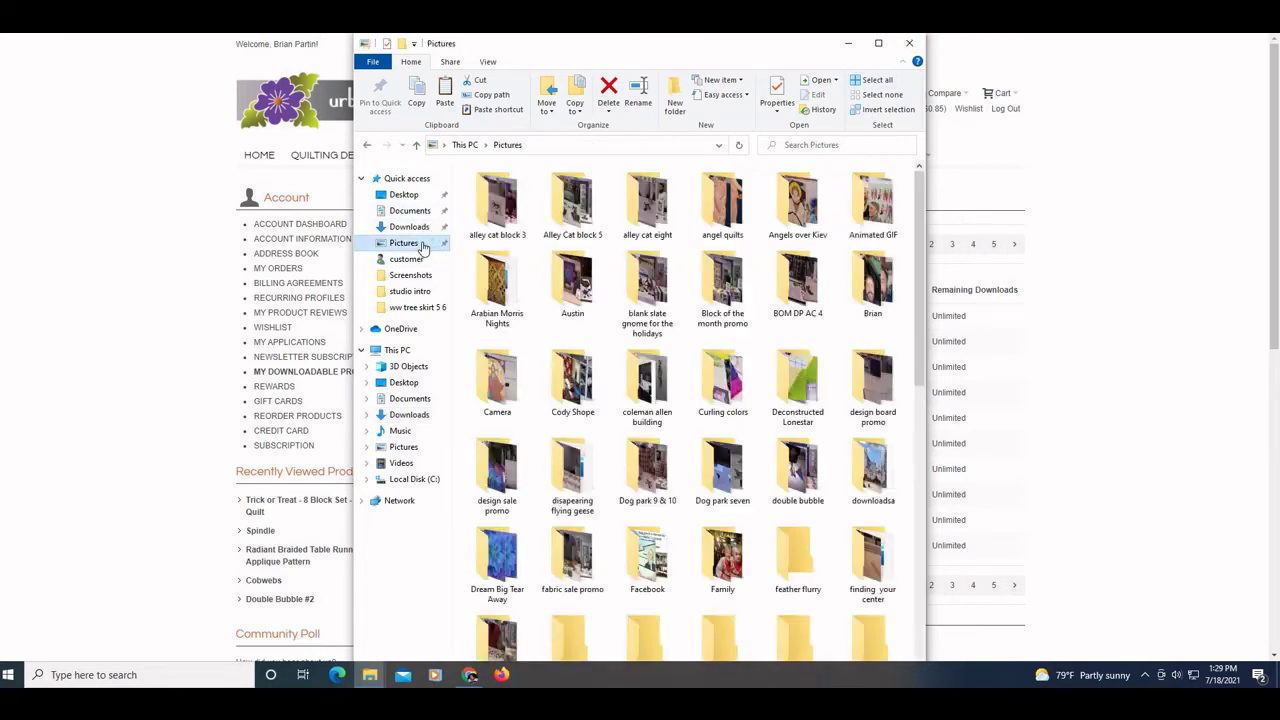
scroll(700, 380, "down", 6)
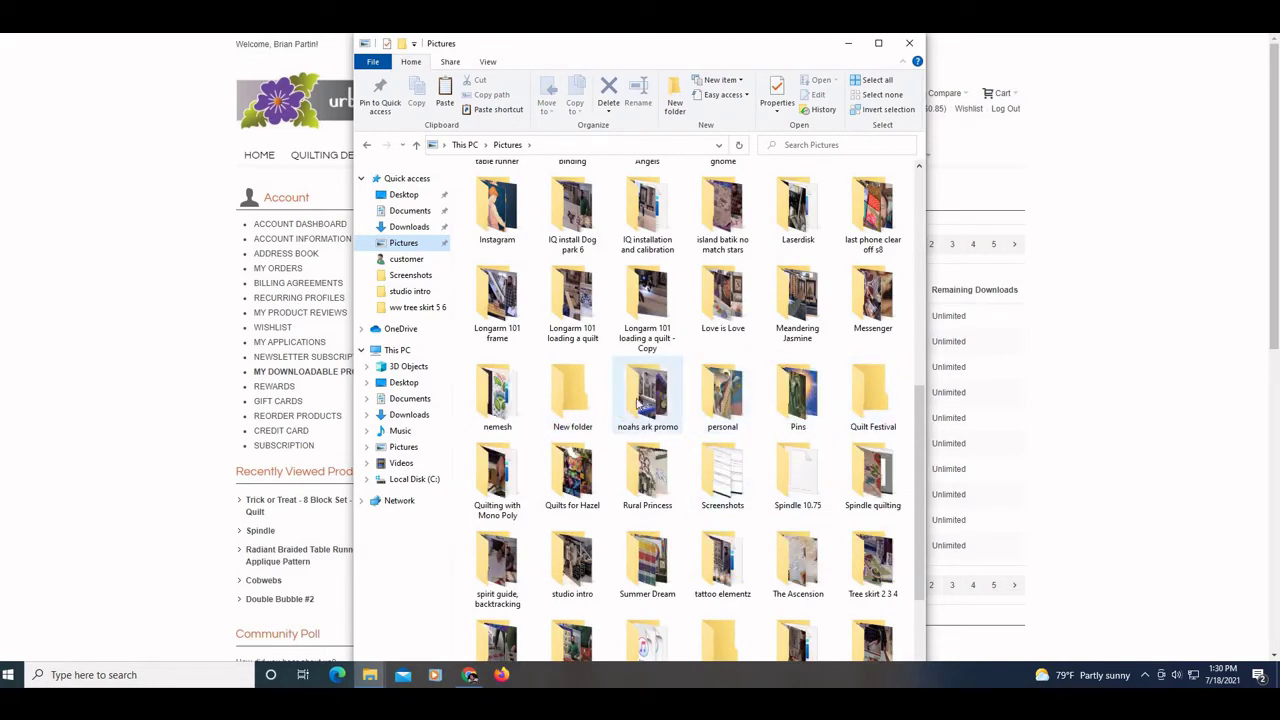
scroll(679, 403, "down", 2)
scroll(680, 400, "up", 6)
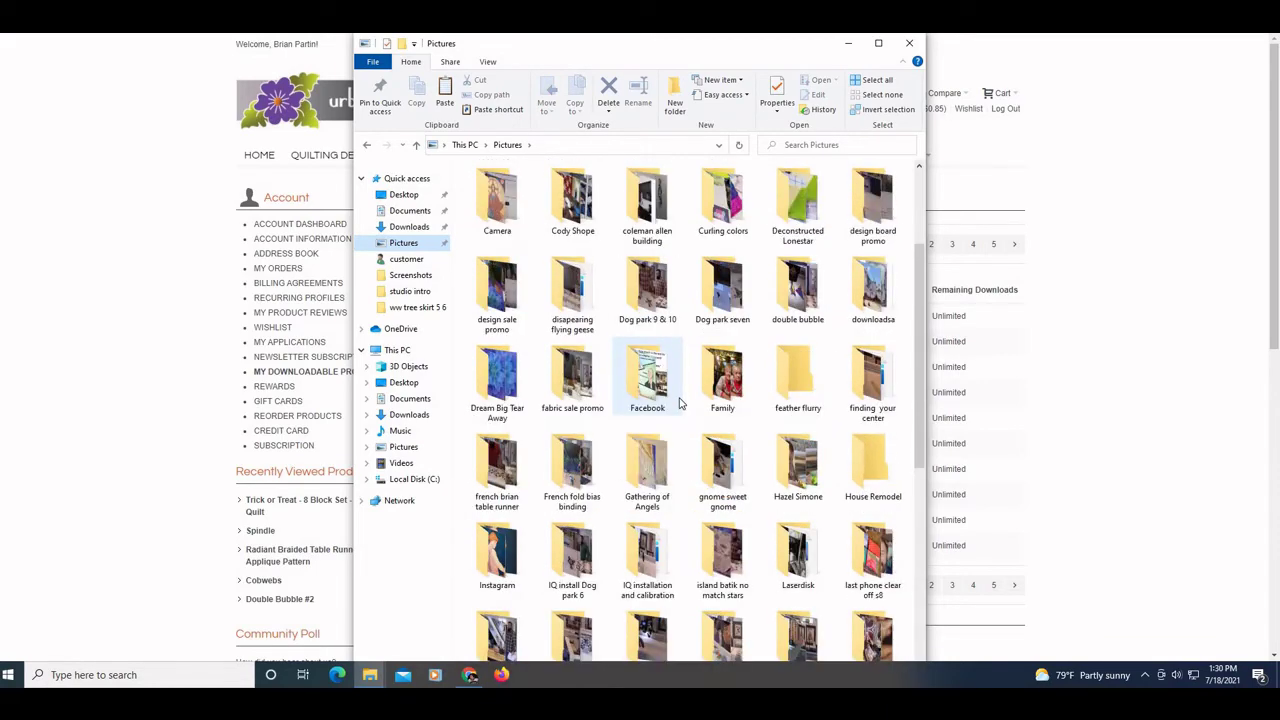
right_click(785, 361)
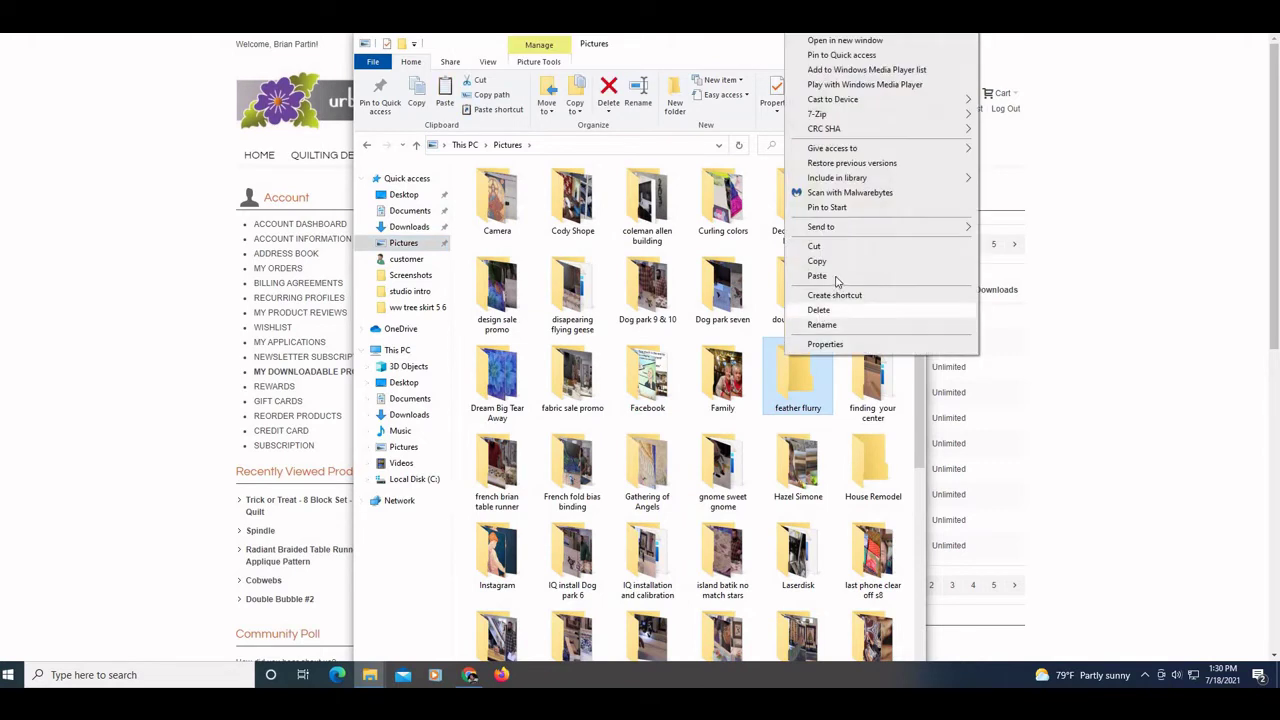
key("Escape")
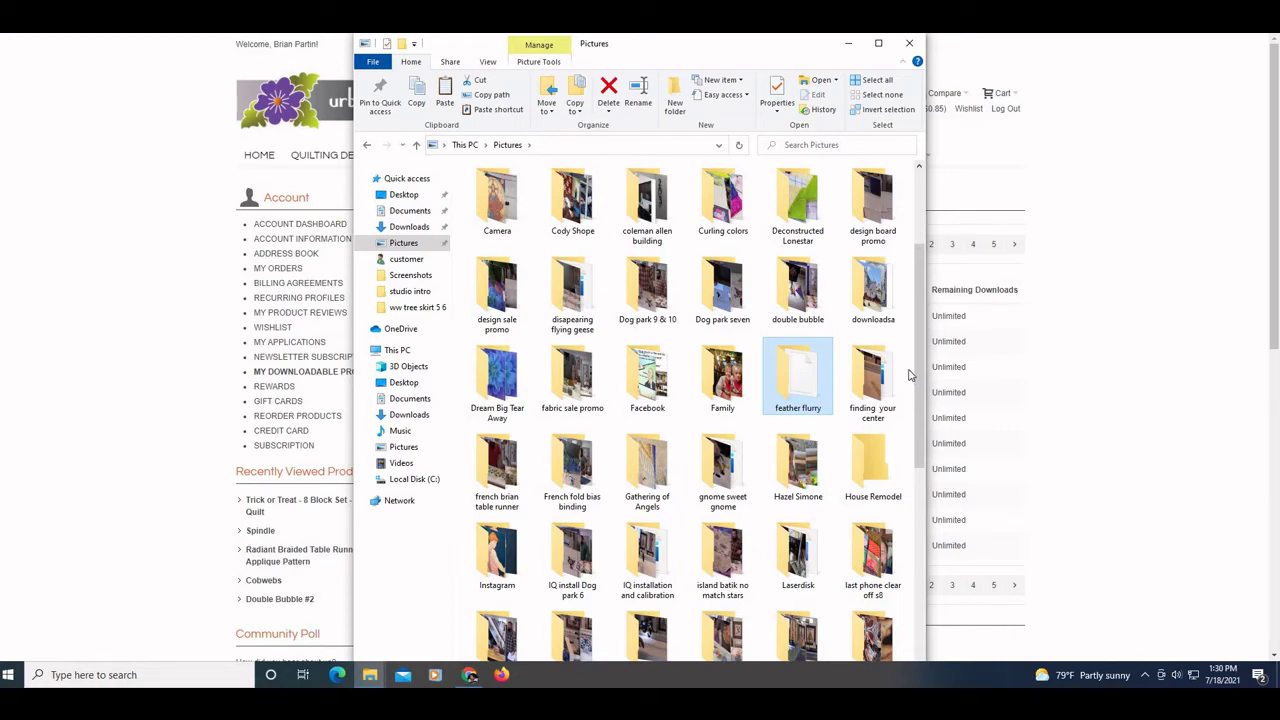
double_click(806, 372)
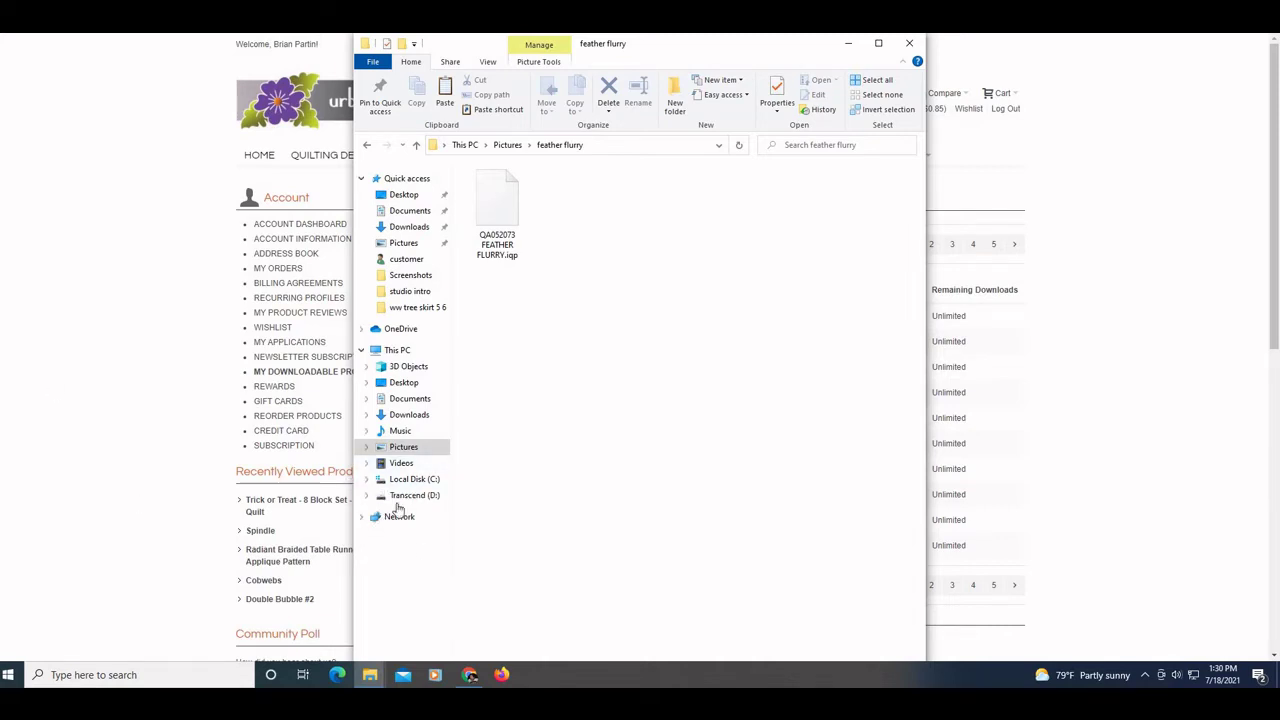
Paste the copied QA052073 FEATHER FLURRY.iqp file into the patterns folder on the Transcend (D:) drive.
left_click(402, 496)
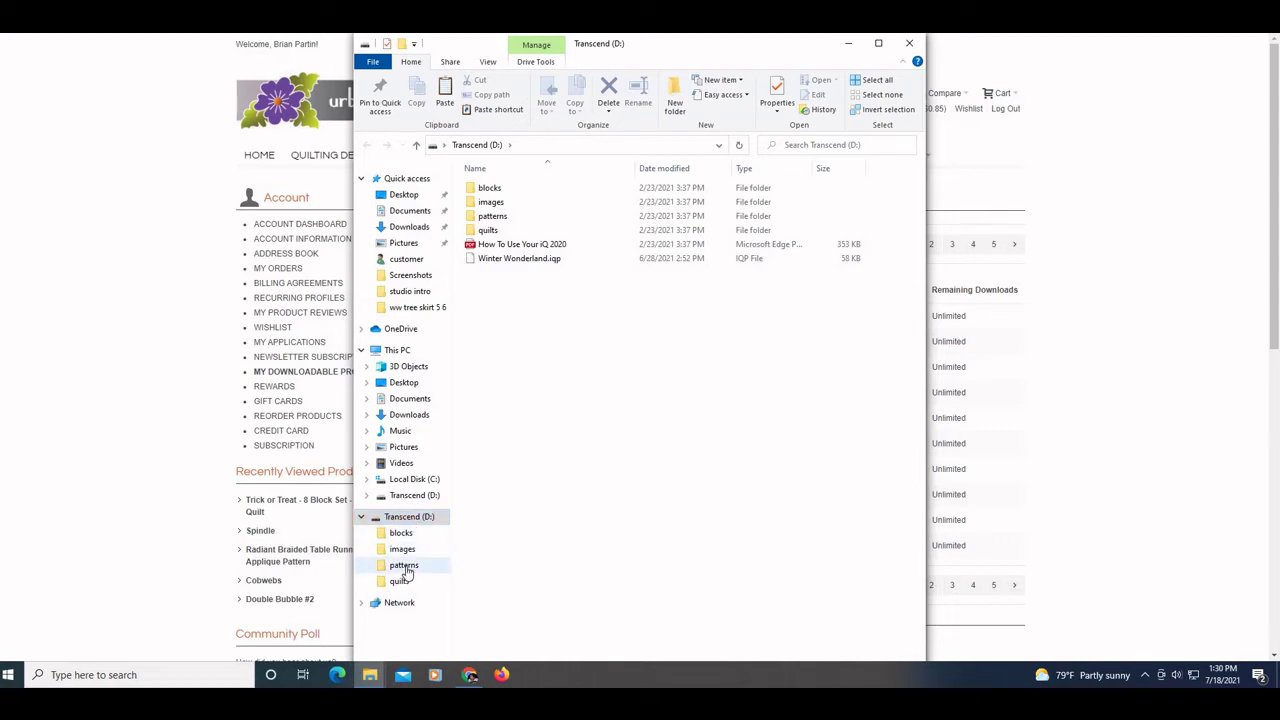
left_click(404, 567)
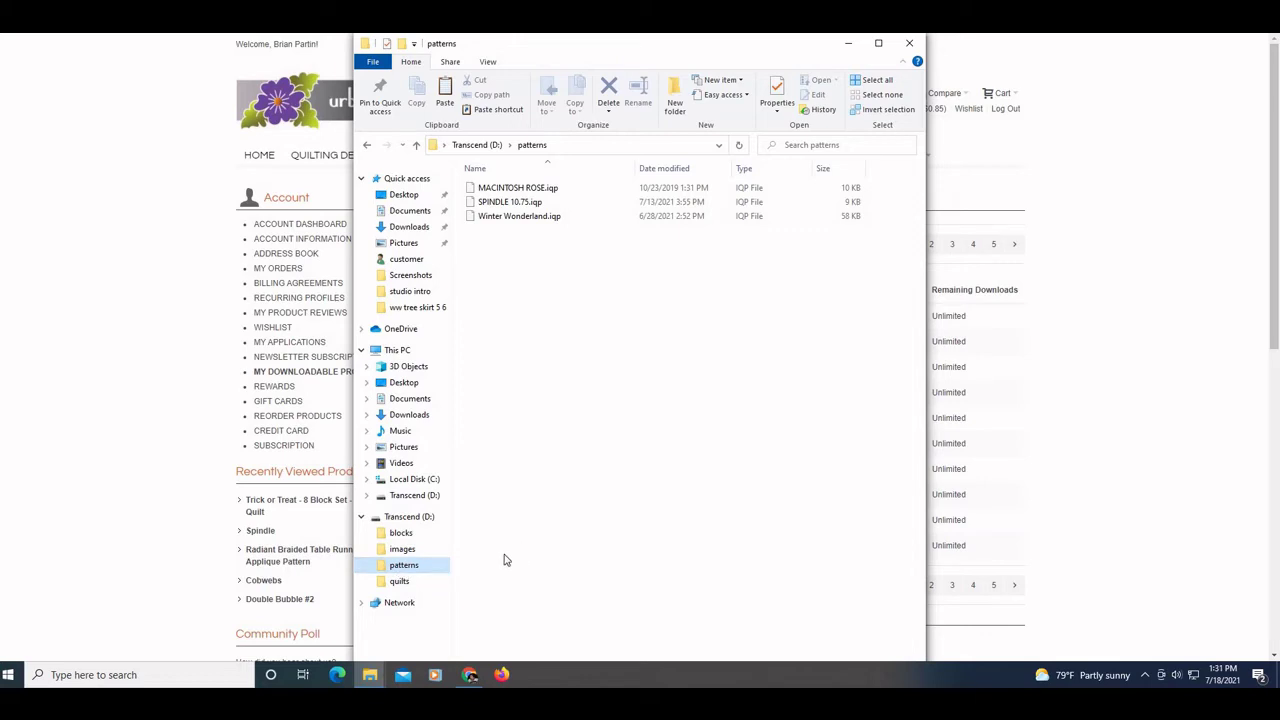
right_click(415, 568)
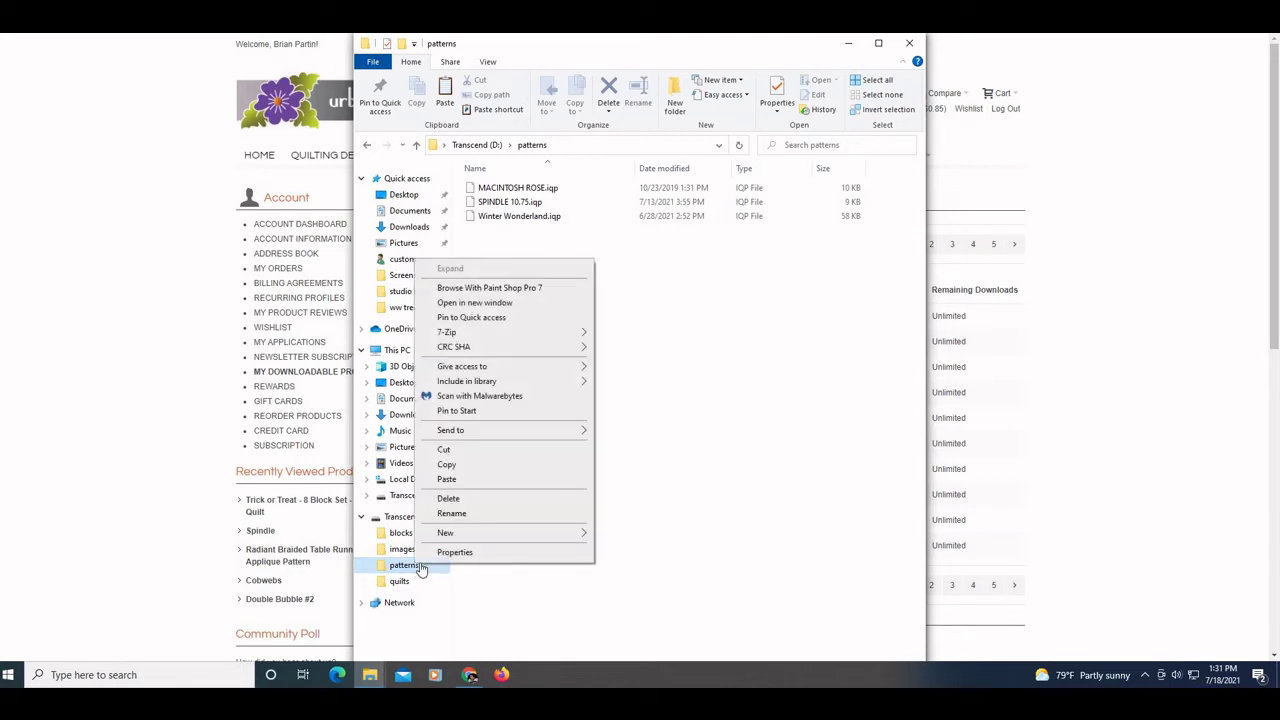
left_click(458, 480)
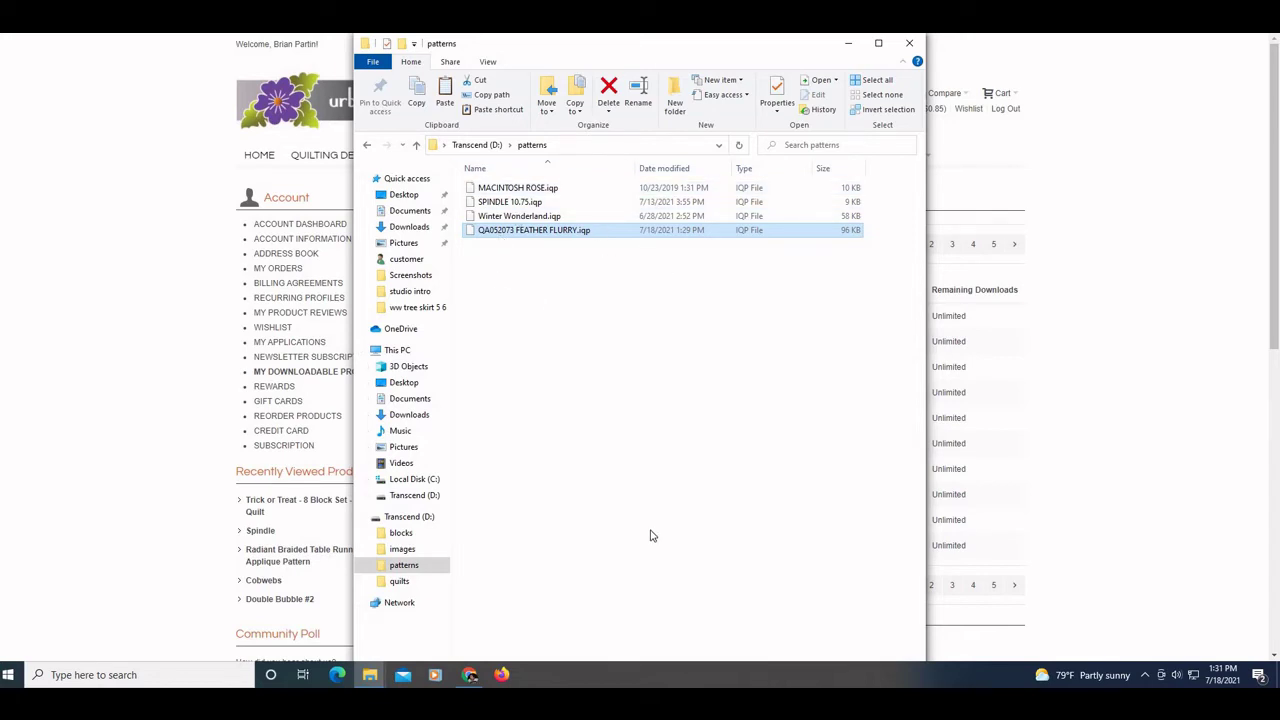
Permanently delete MACINTOSH ROSE.iqp, SPINDLE 10.75.iqp and Winter Wonderland.iqp from the patterns folder on the Transcend (D:) drive.
left_click(667, 358)
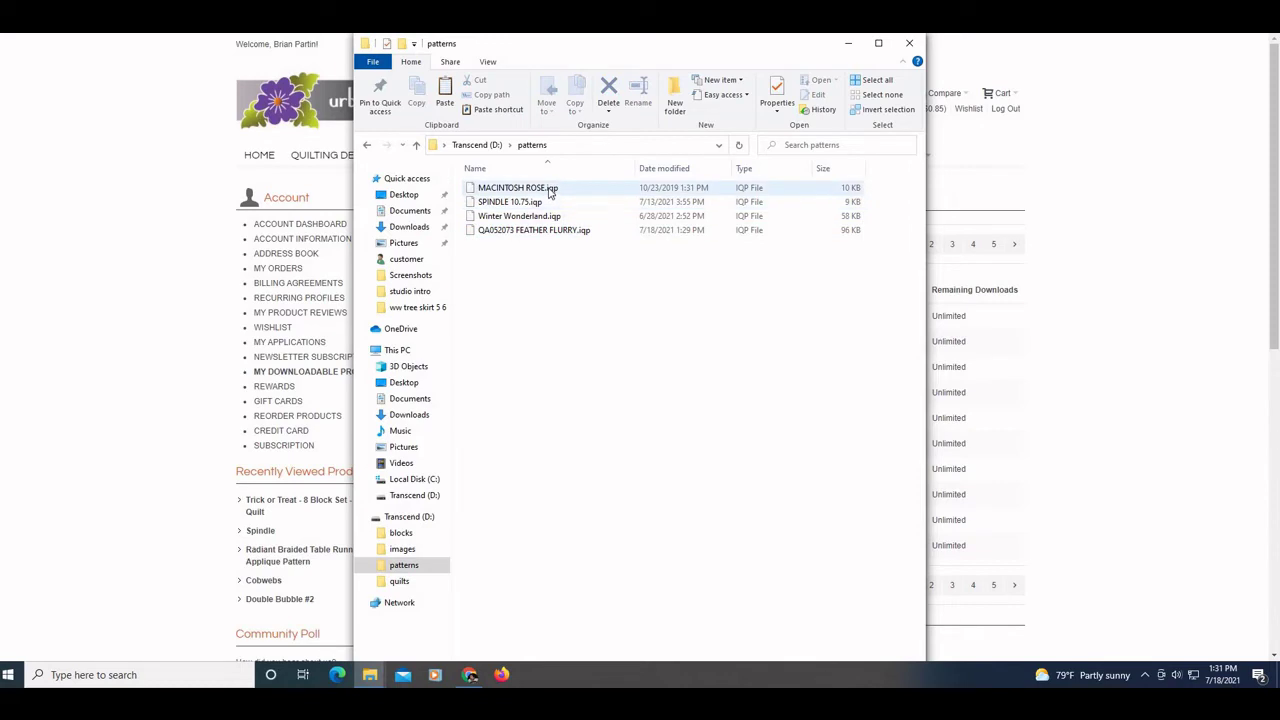
left_click(568, 187)
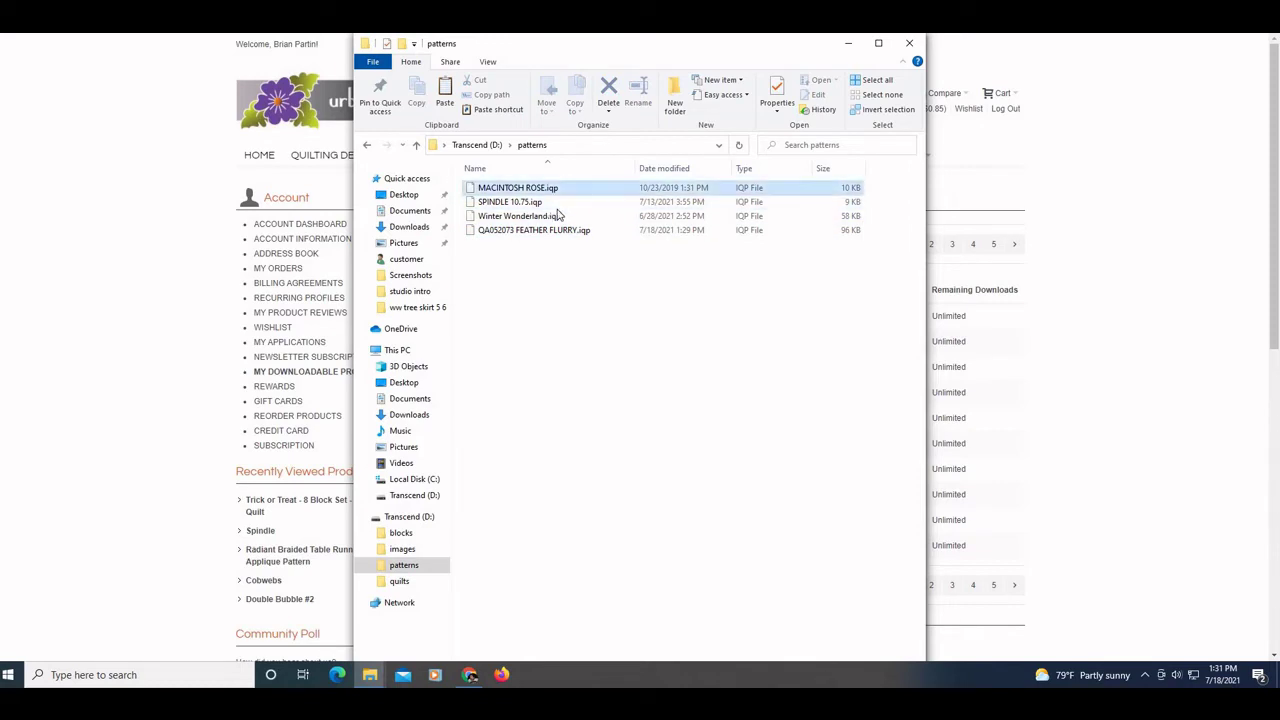
left_click(557, 204, "ctrl")
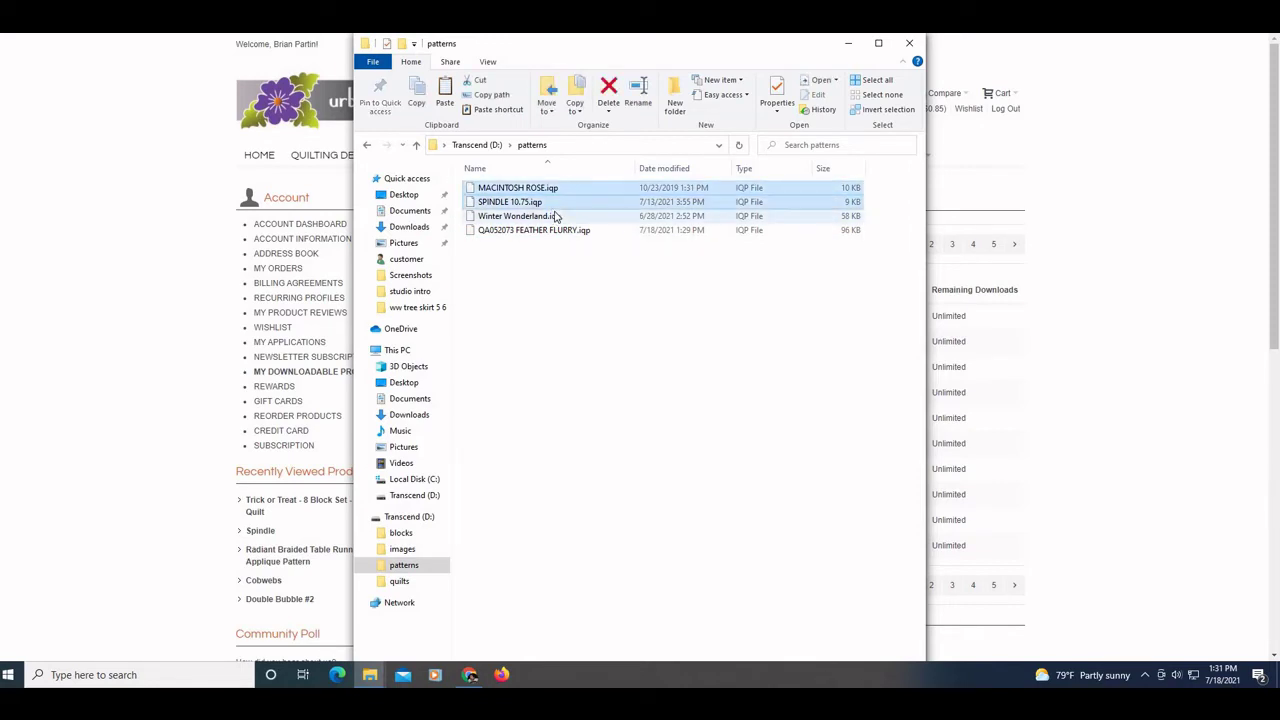
left_click(558, 216, "ctrl")
left_click(723, 233, "ctrl")
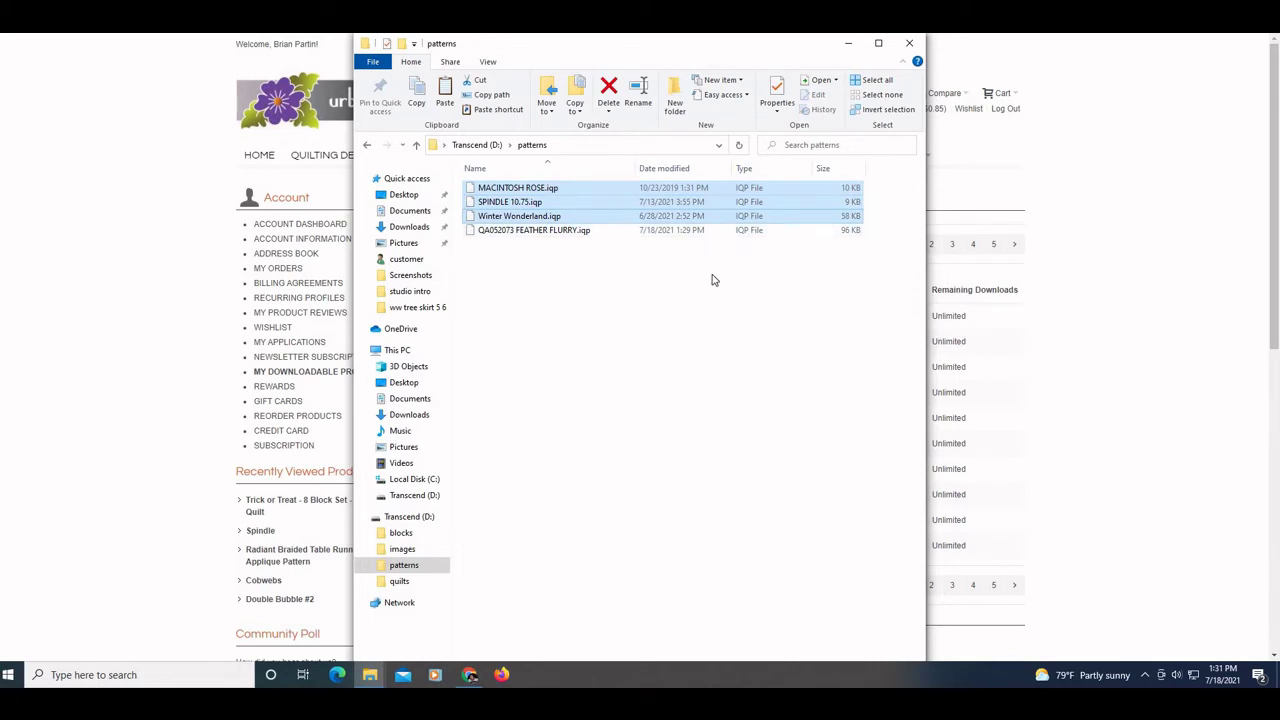
key("shift+Delete")
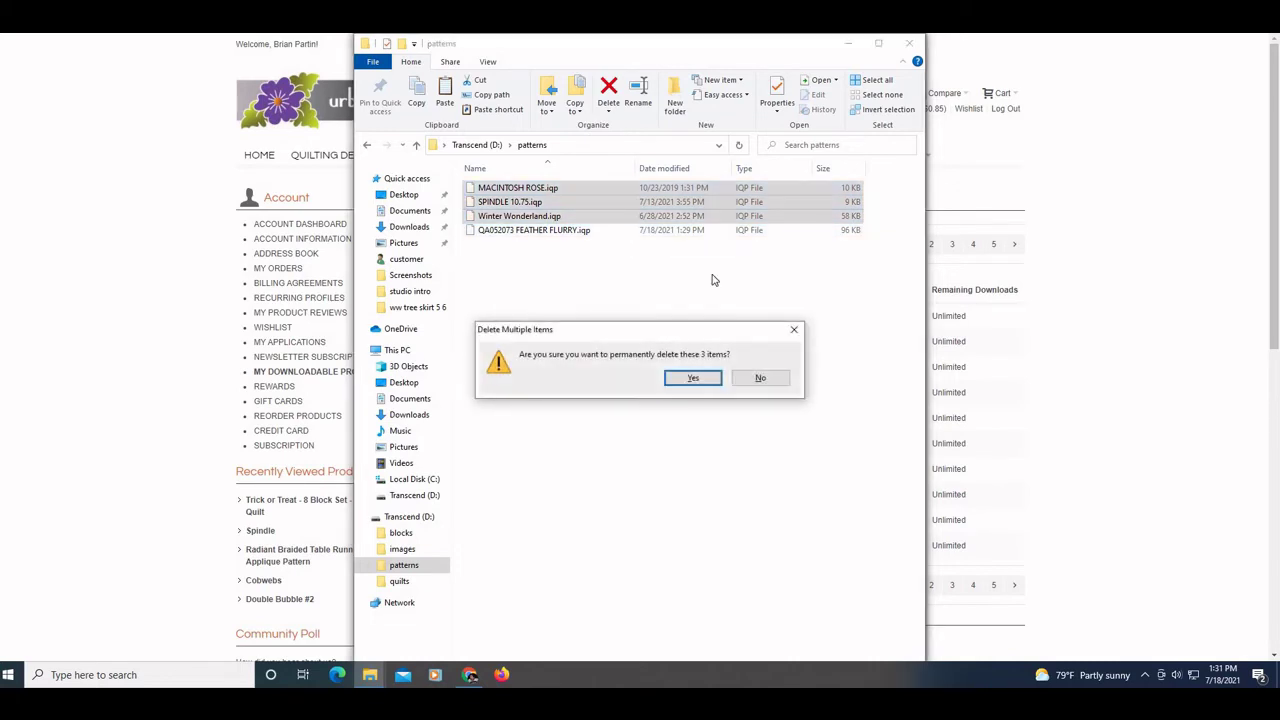
left_click(694, 378)
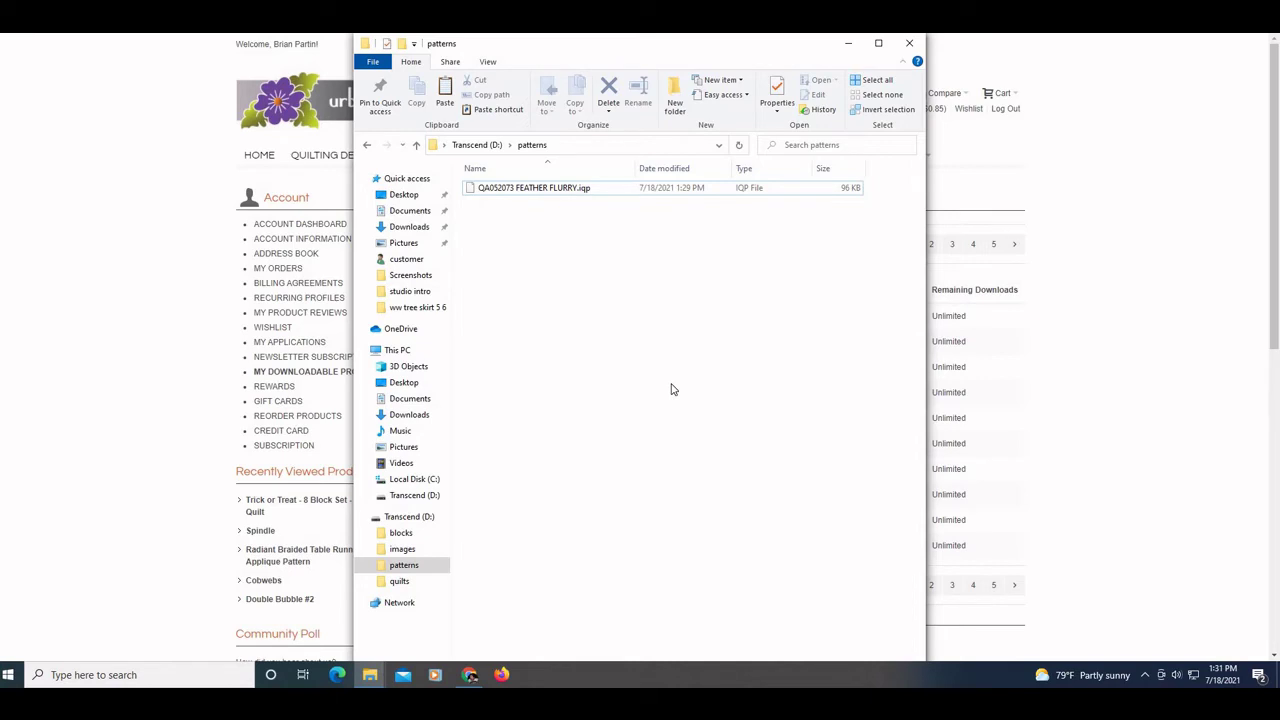
Rename QA052073 FEATHER FLURRY.iqp in the patterns folder on the Transcend (D:) drive to FEATHER FLURRY 10.iqp.
left_click(512, 195)
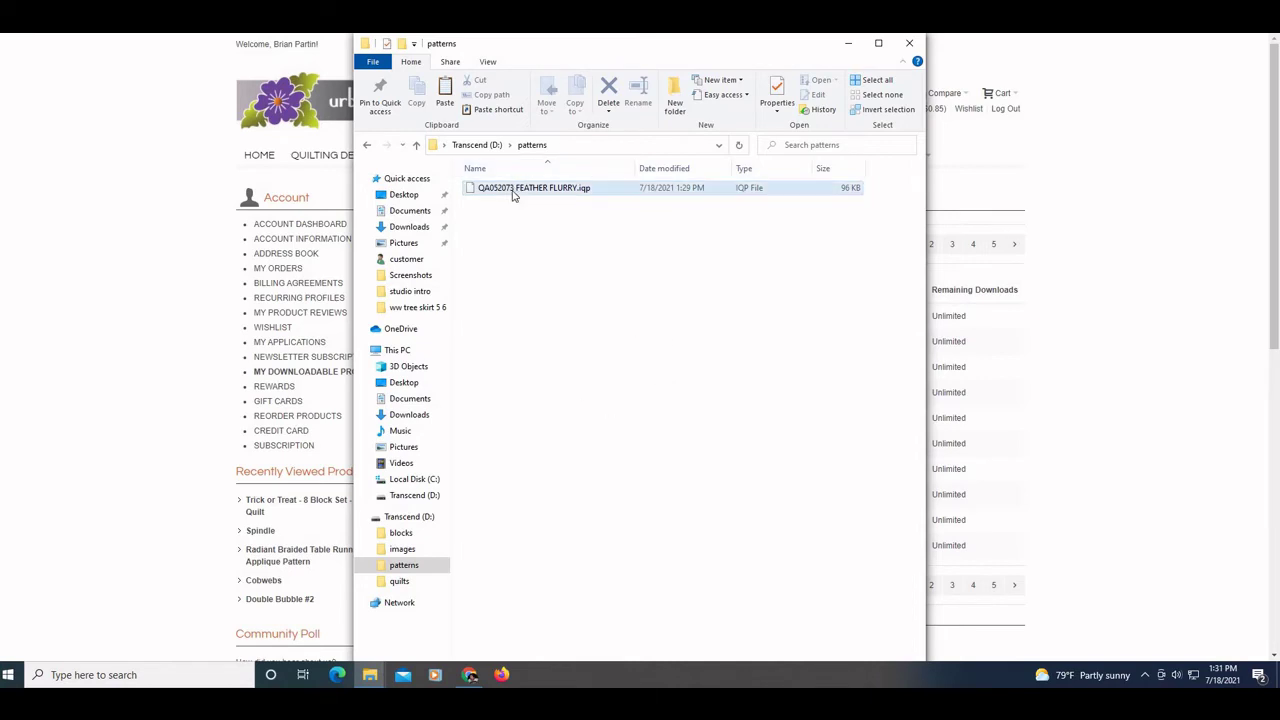
left_click(514, 191)
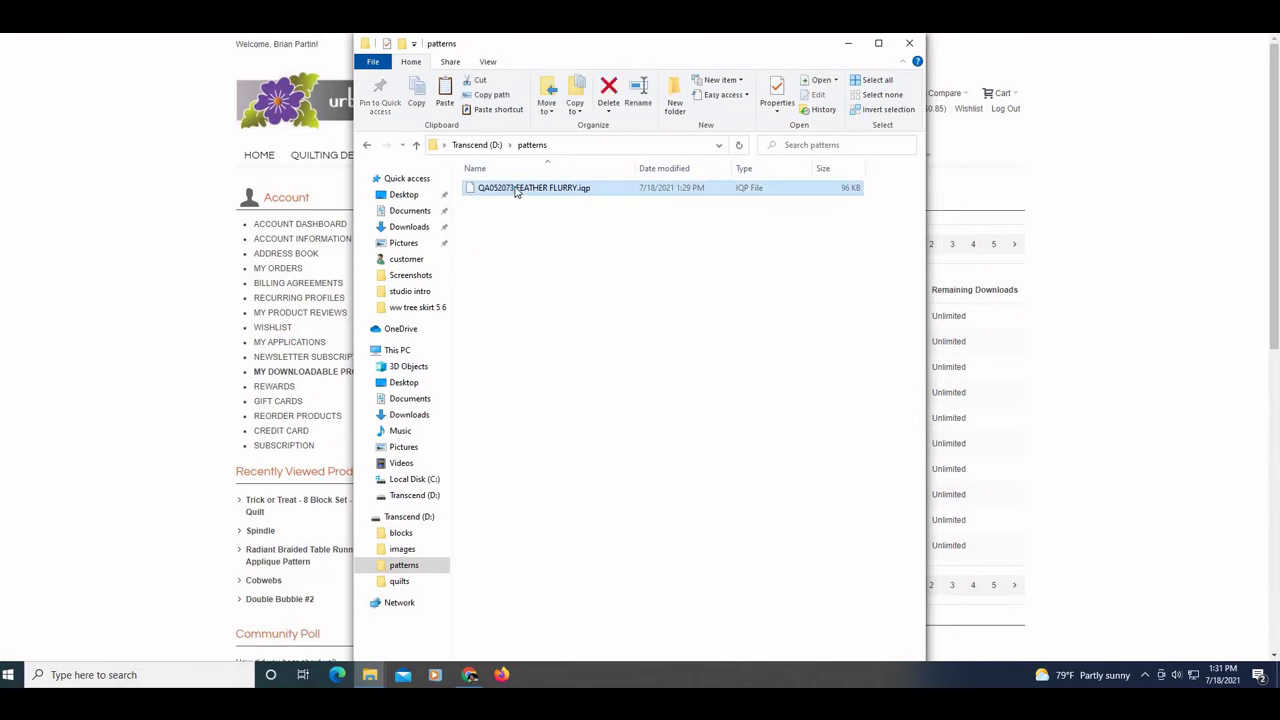
double_click(516, 191)
left_click(459, 240)
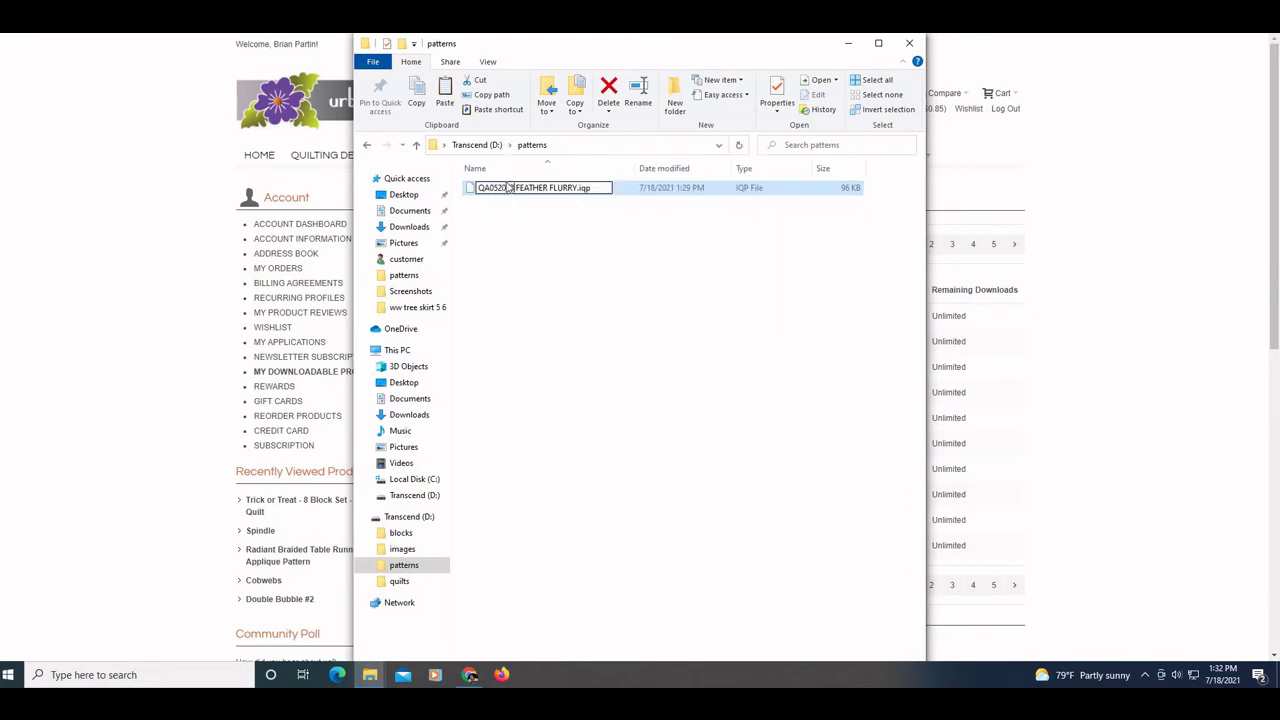
left_click_drag(513, 188, 478, 188)
key("Delete")
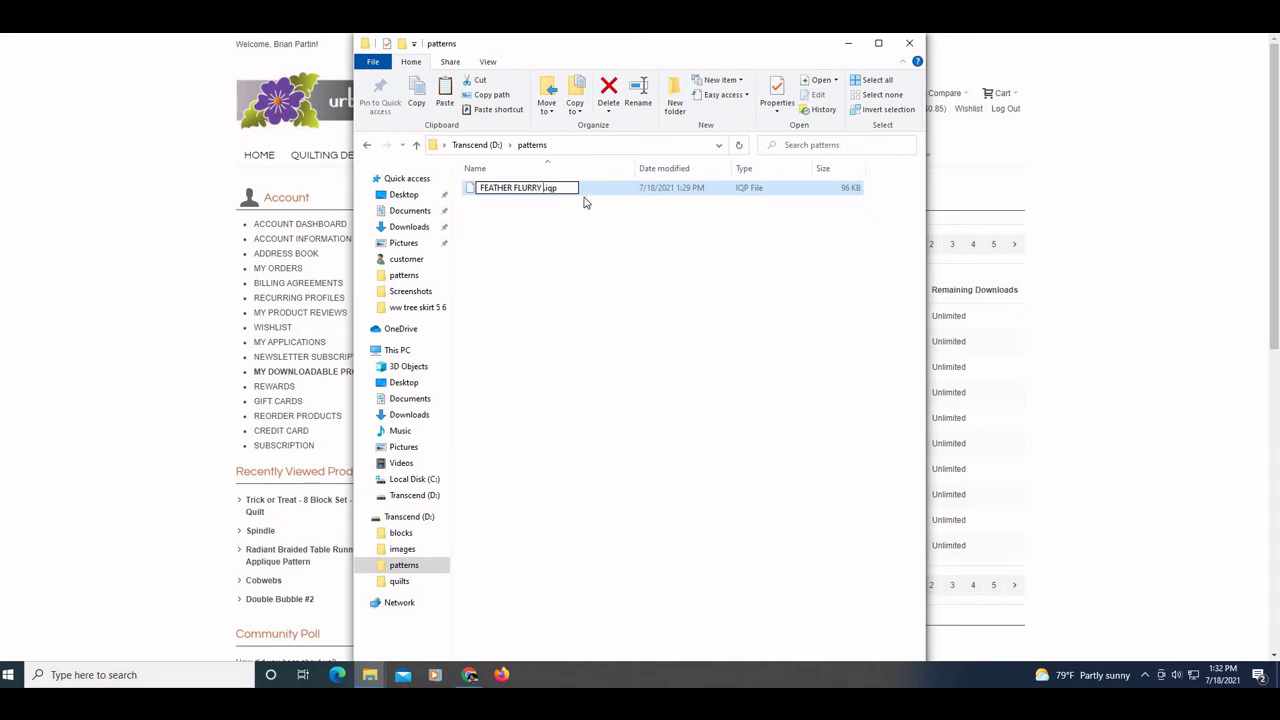
type("10")
type("\"")
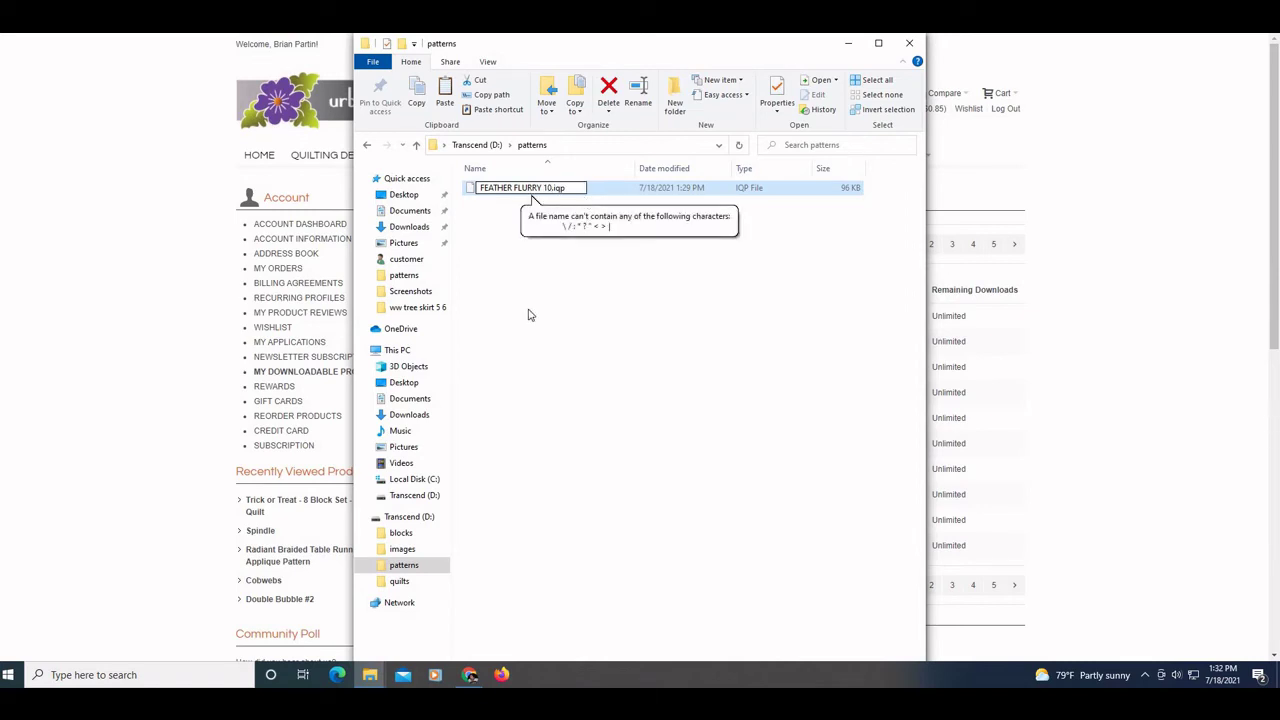
left_click(528, 240)
left_click(529, 238)
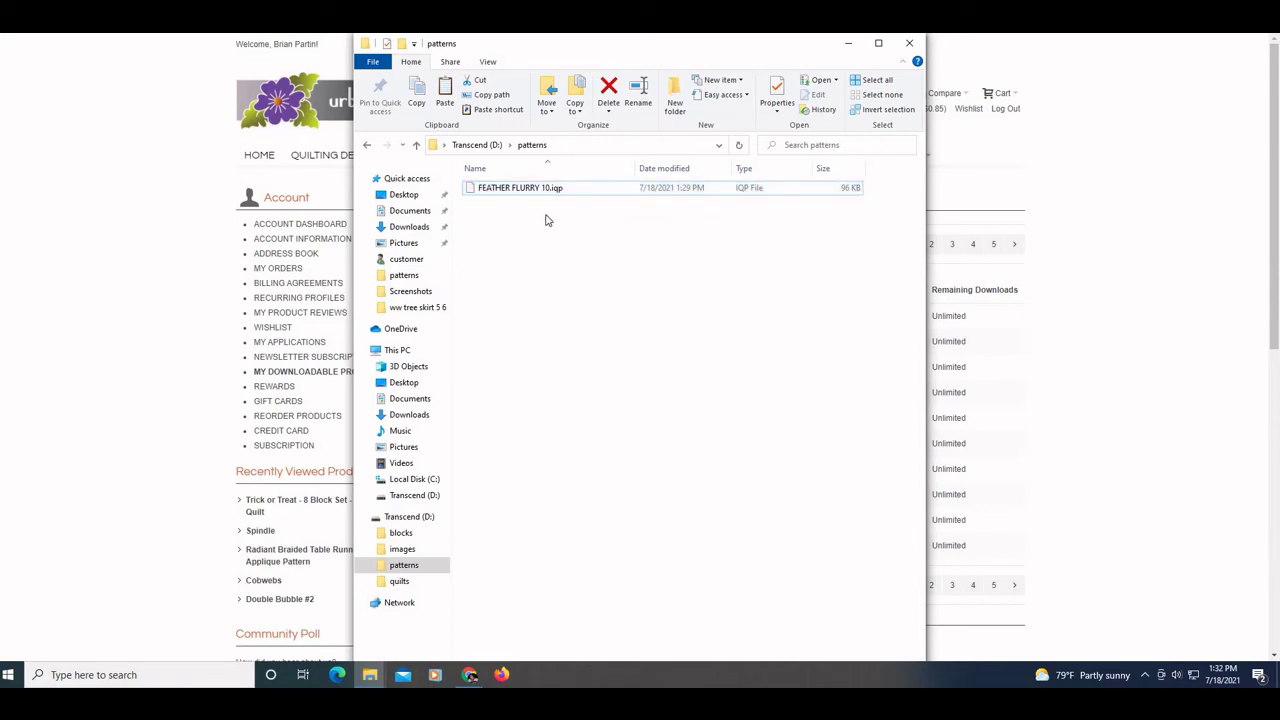
left_click(549, 191)
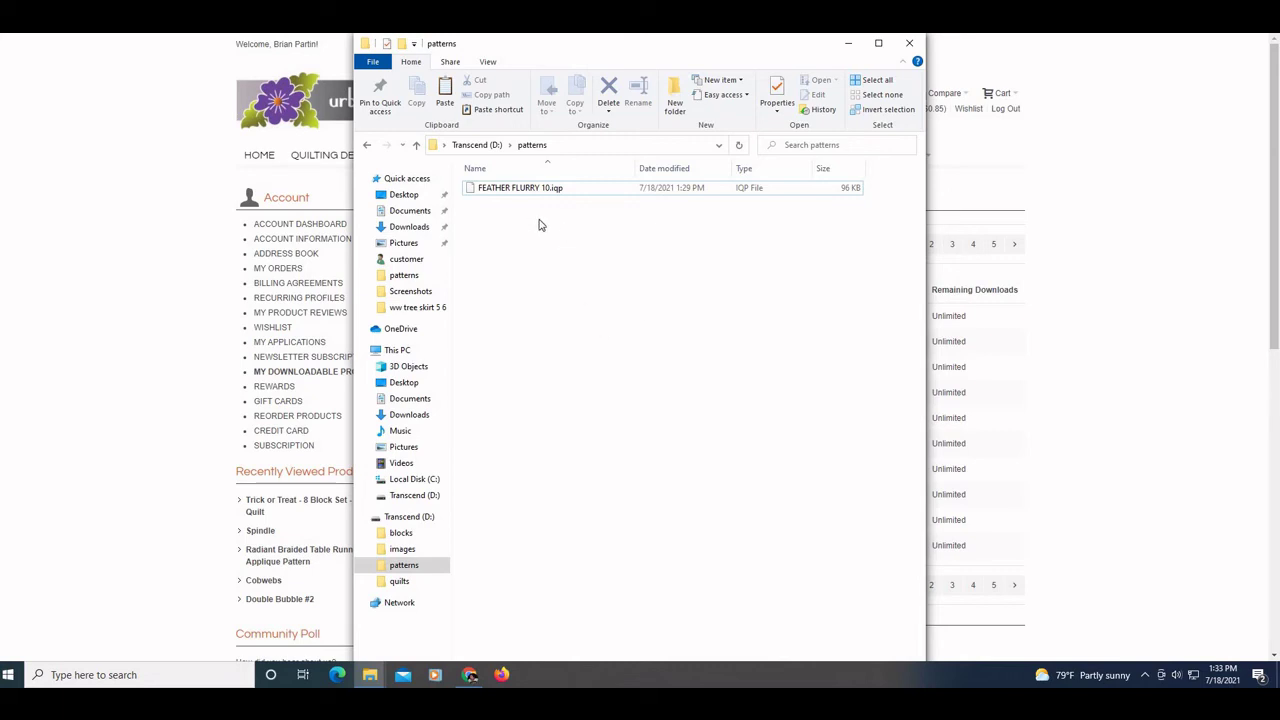
Close the patterns folder window and safely eject the Transcend (D:) mass storage device.
left_click(916, 45)
left_click(918, 45)
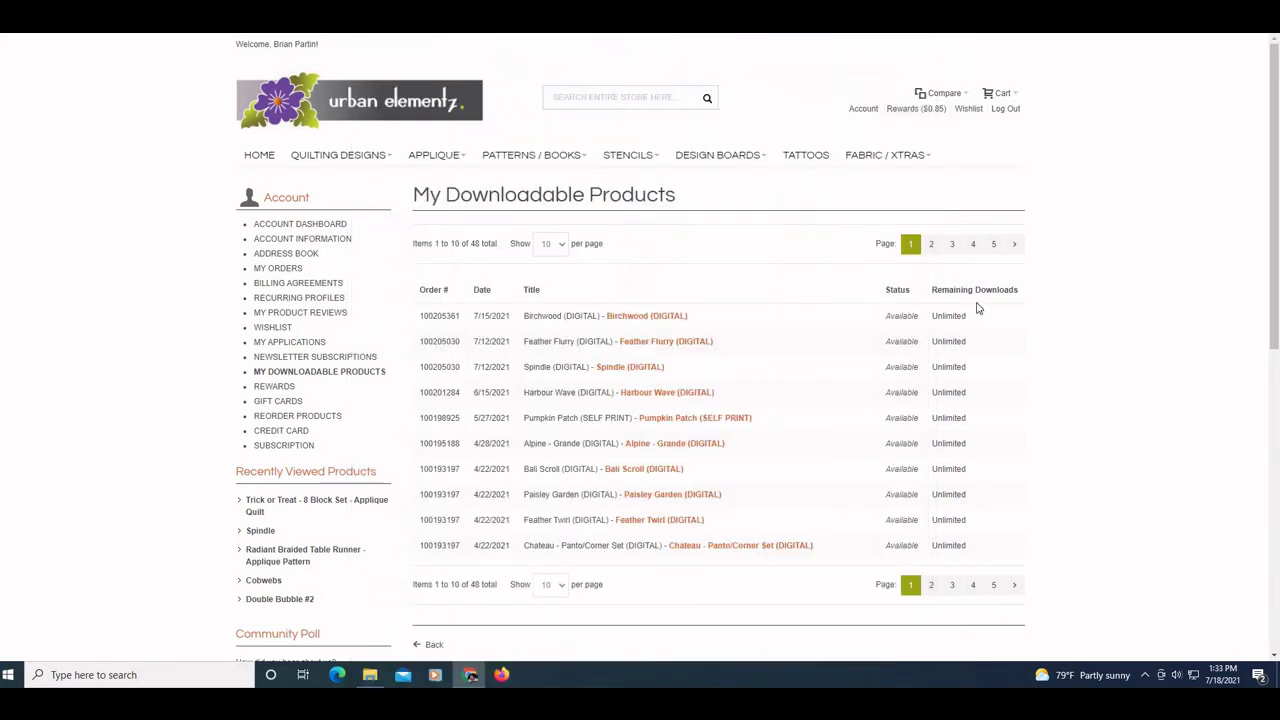
left_click(1145, 676)
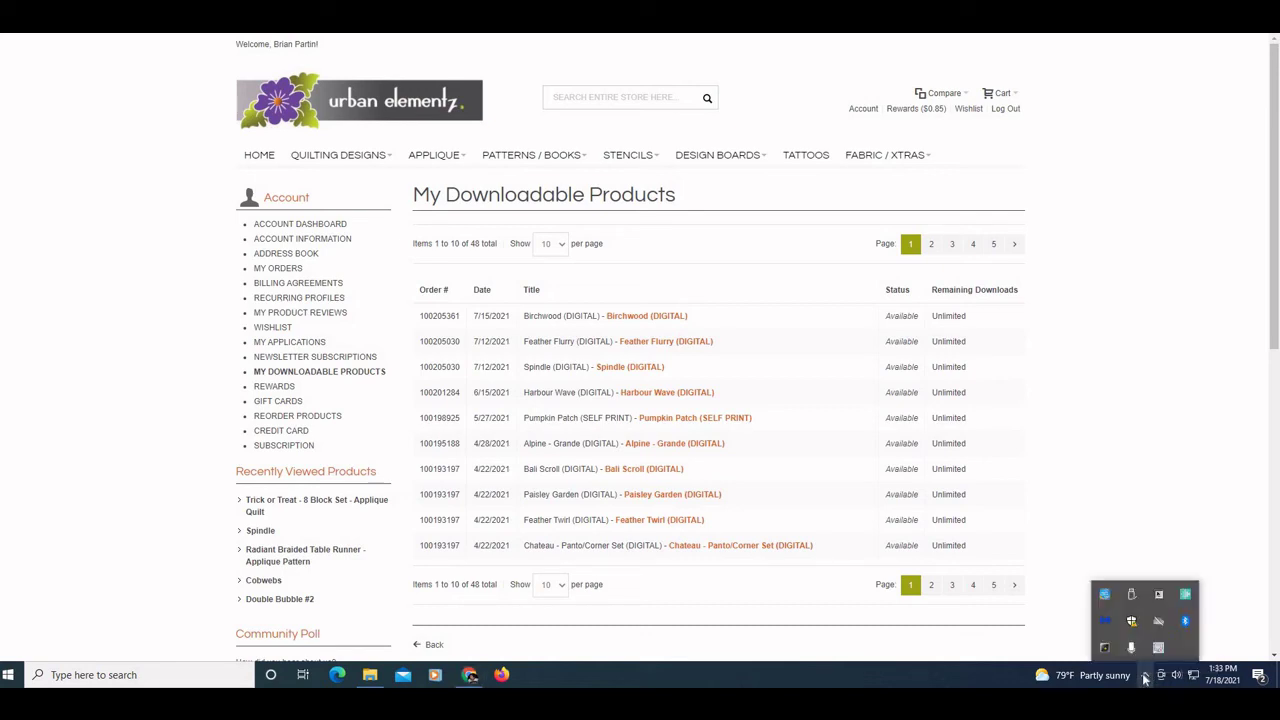
left_click(1133, 598)
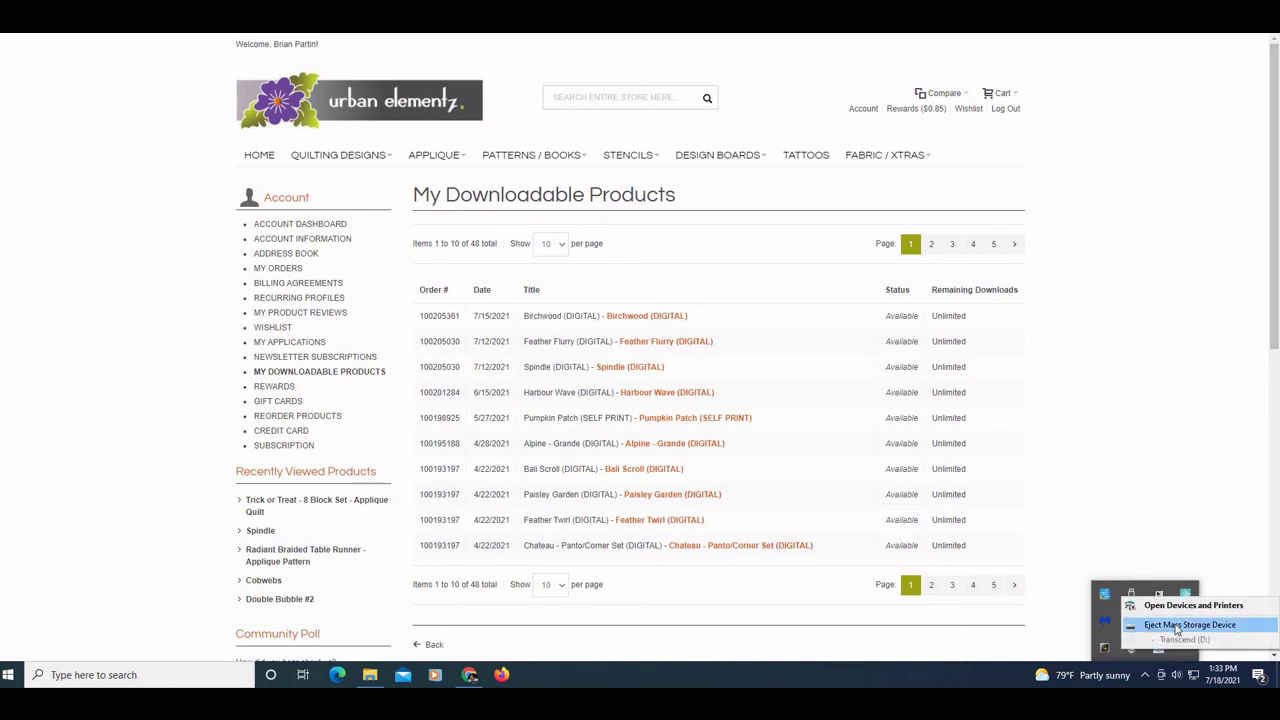
left_click(1177, 628)
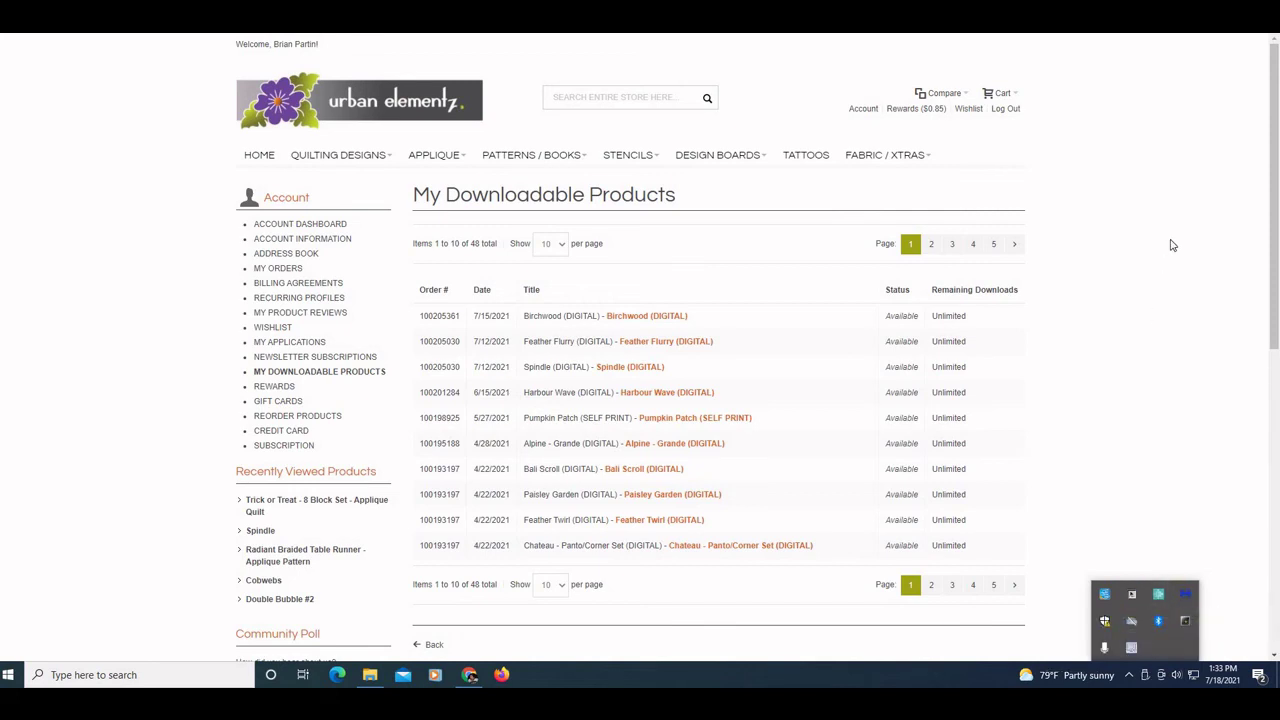